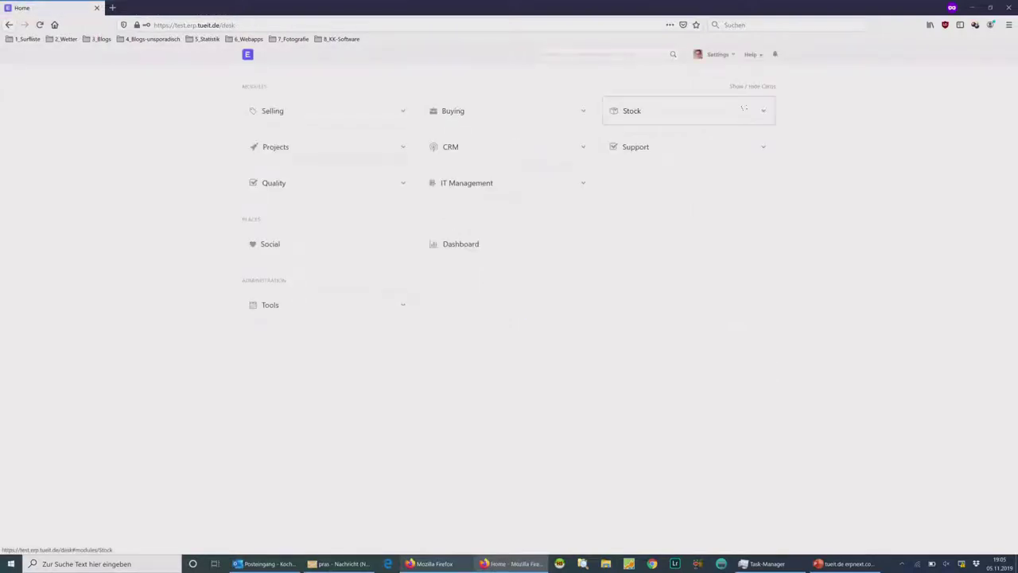
# Step: Show the browser in full screen and enlarge the page by four zoom levels
pyautogui.press('F11')
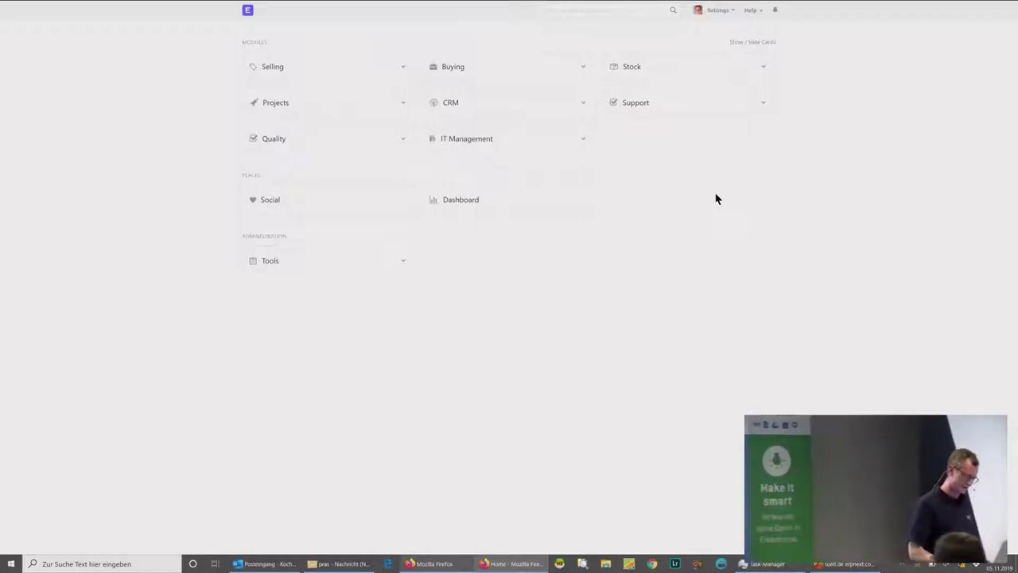
pyautogui.hotkey('ctrl', '+')
pyautogui.hotkey('ctrl', '+')
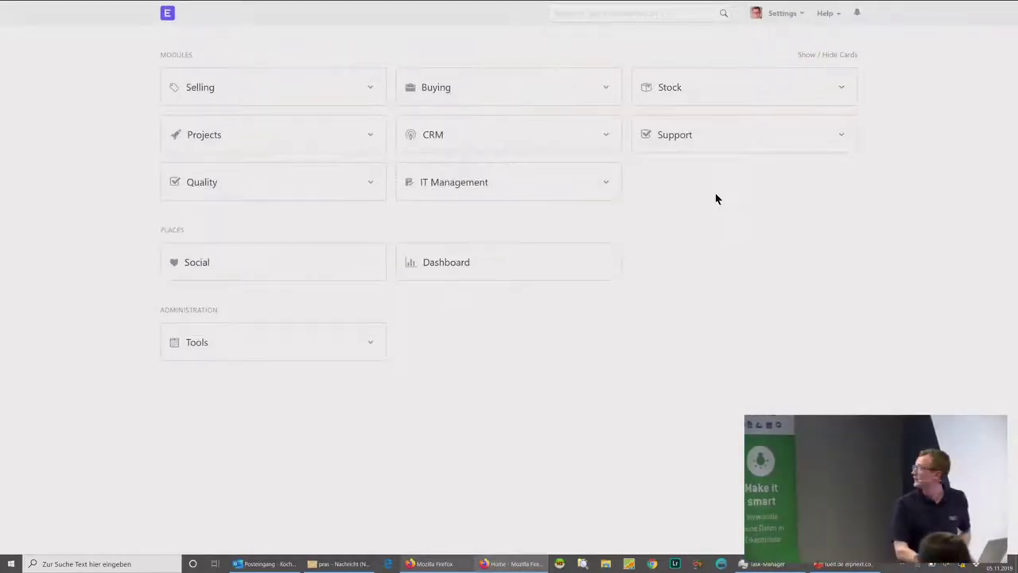
pyautogui.hotkey('ctrl', '+')
pyautogui.hotkey('ctrl', '+')
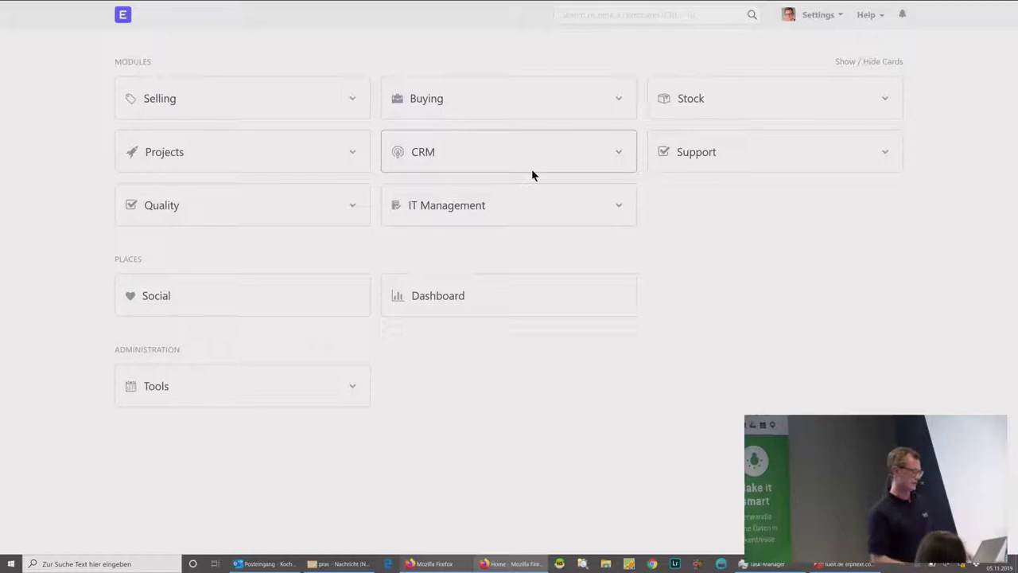
# Step: Open the issue "Problem with CAD Software on my Workstation" from the Support module's issue list
pyautogui.click(703, 155)
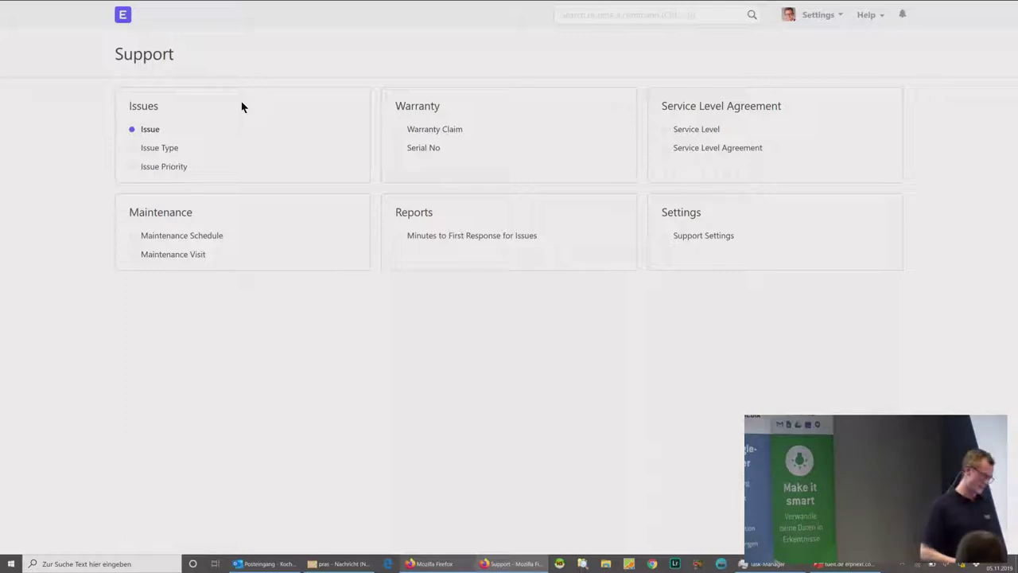
pyautogui.click(147, 130)
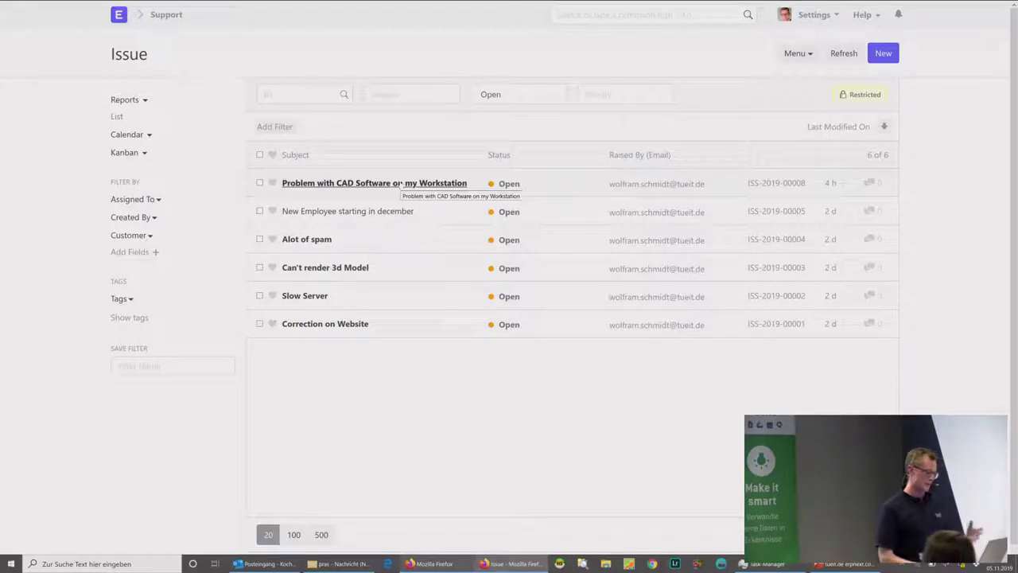
pyautogui.click(400, 183)
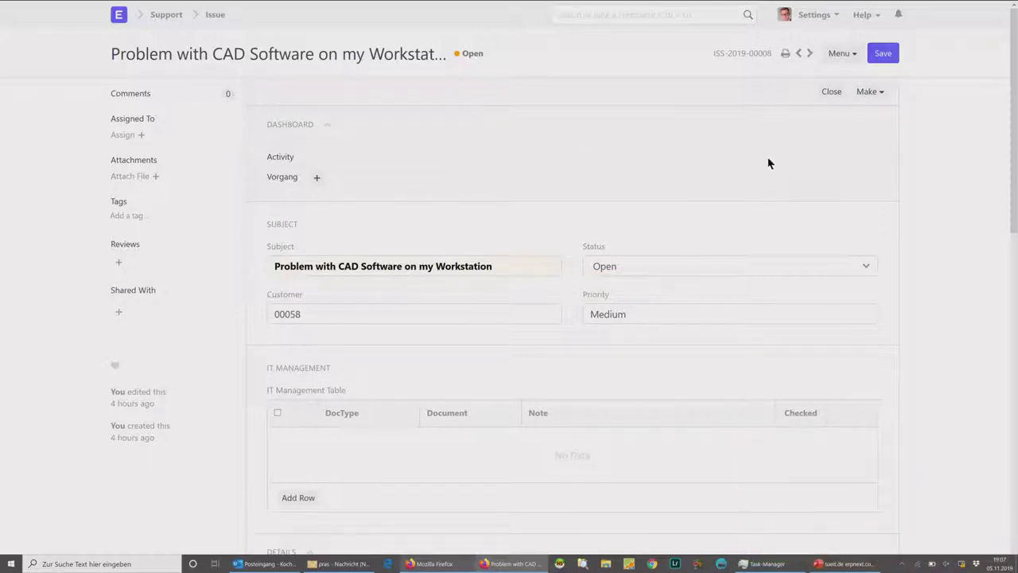
# Step: Set the issue's priority to High
pyautogui.scroll(-1, 769, 163)
pyautogui.moveTo(630, 302); pyautogui.dragTo(574, 302)
pyautogui.write('high')
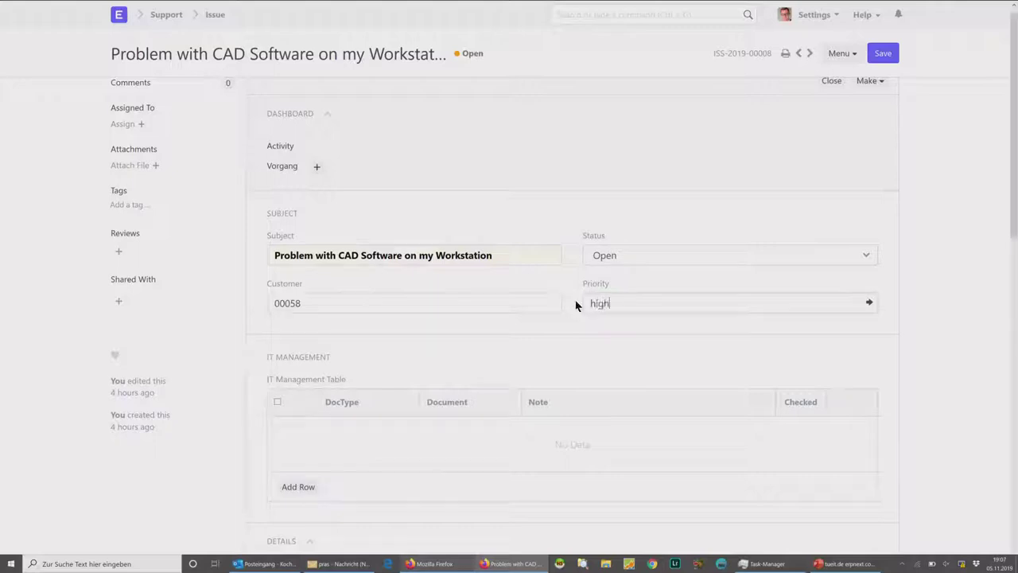
pyautogui.click(609, 328)
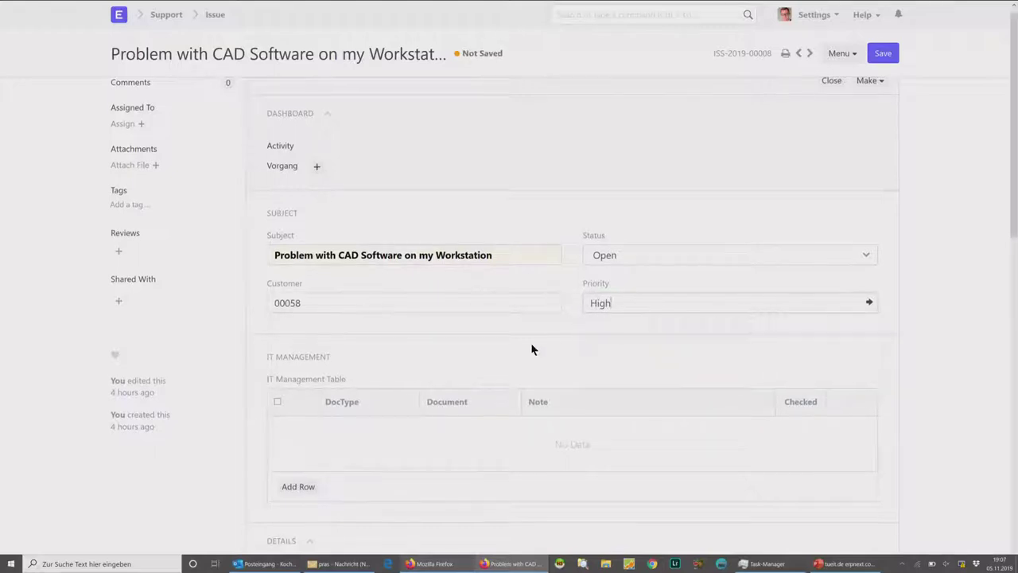
# Step: Add a row to the IT Management table with DocType Configuration Item and document Workstation
pyautogui.scroll(-1, 532, 348)
pyautogui.doubleClick(382, 268)
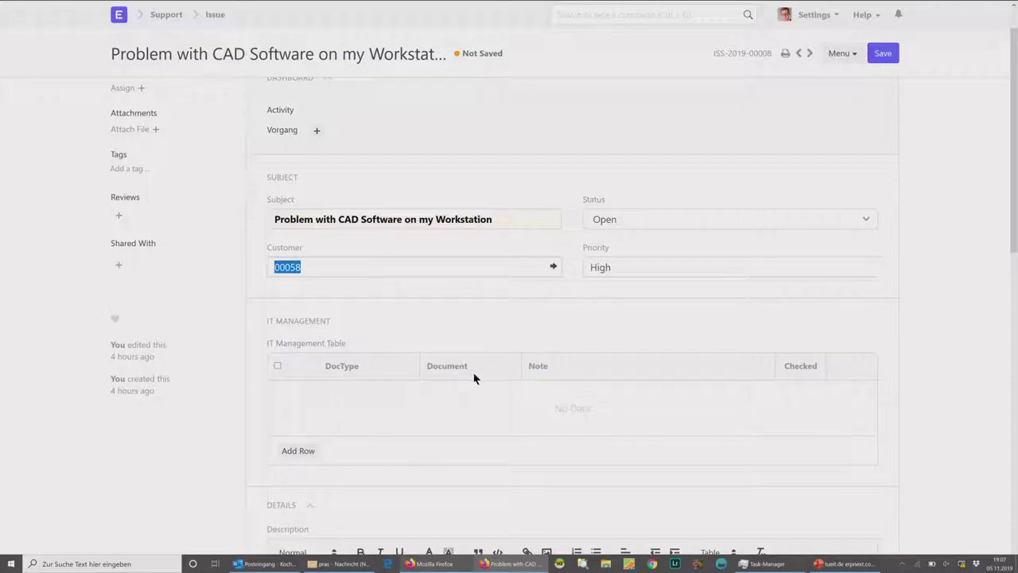
pyautogui.scroll(-1, 361, 395)
pyautogui.scroll(-1, 361, 397)
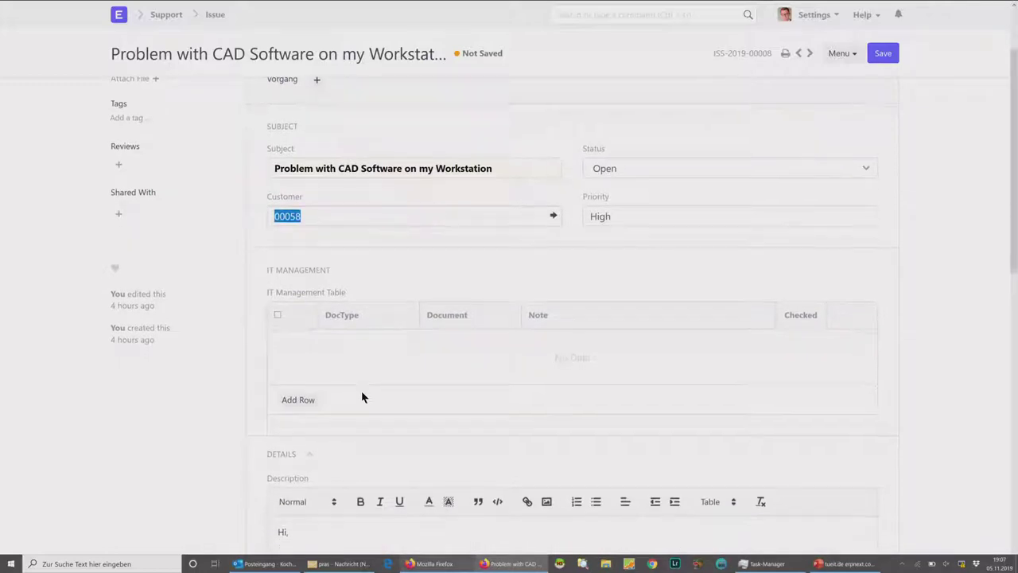
pyautogui.click(299, 400)
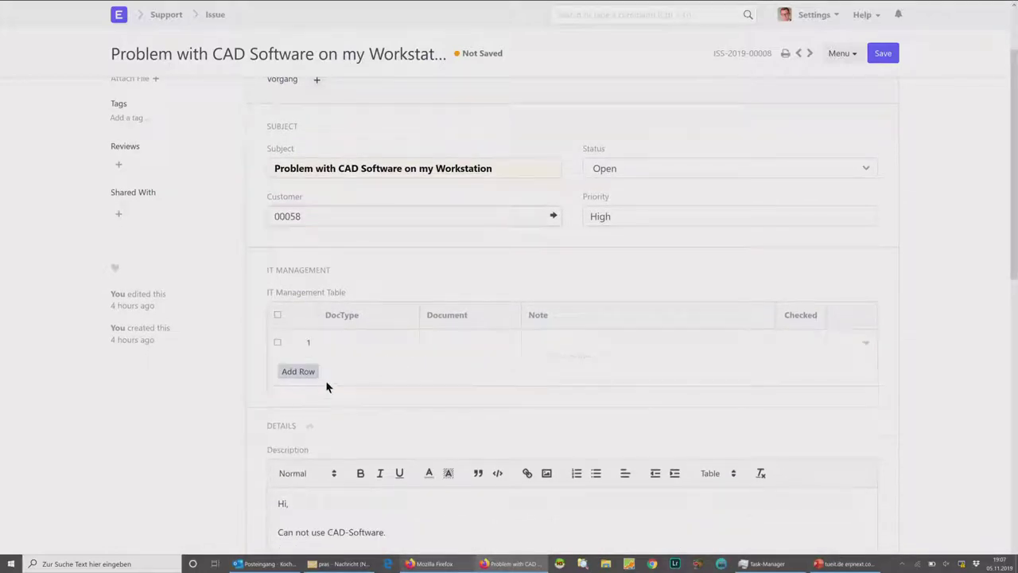
pyautogui.click(369, 347)
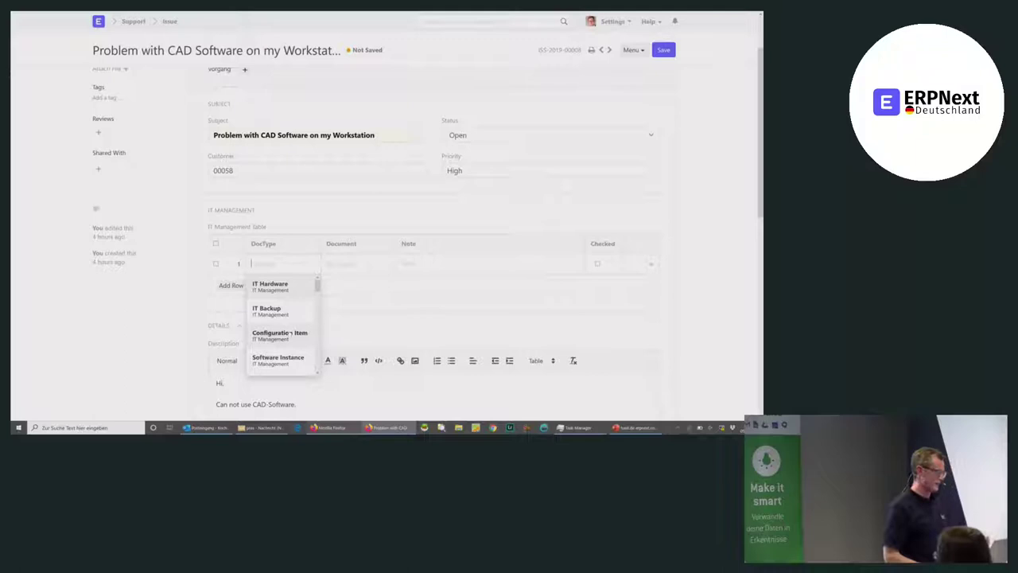
pyautogui.click(280, 335)
pyautogui.click(360, 259)
pyautogui.write('wo')
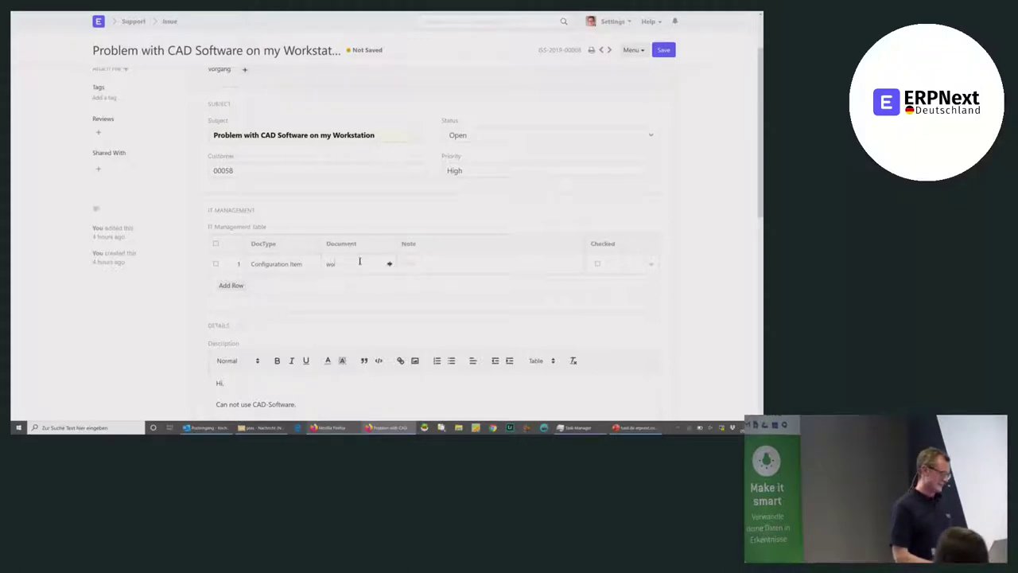
pyautogui.write('rk')
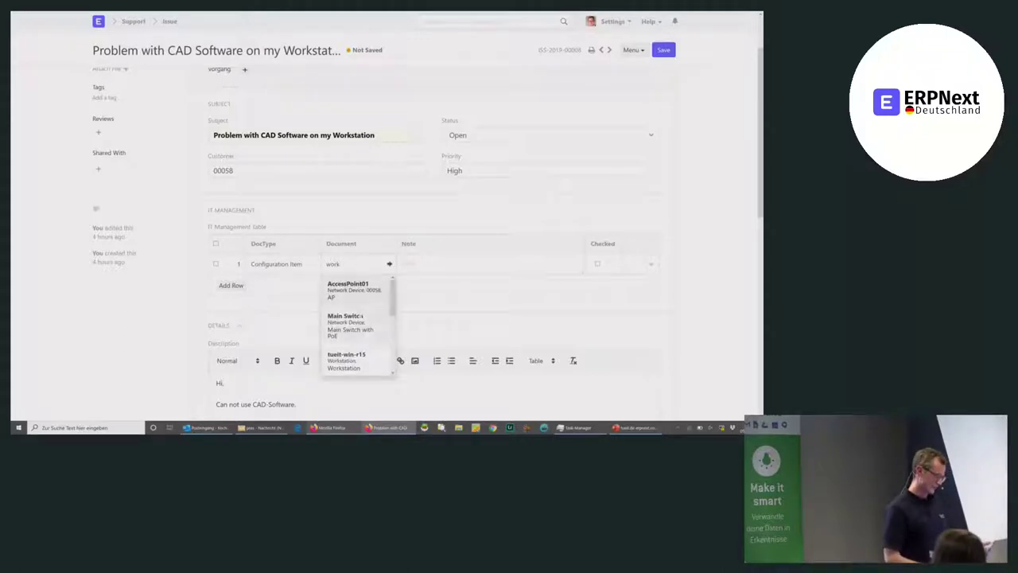
pyautogui.write('station')
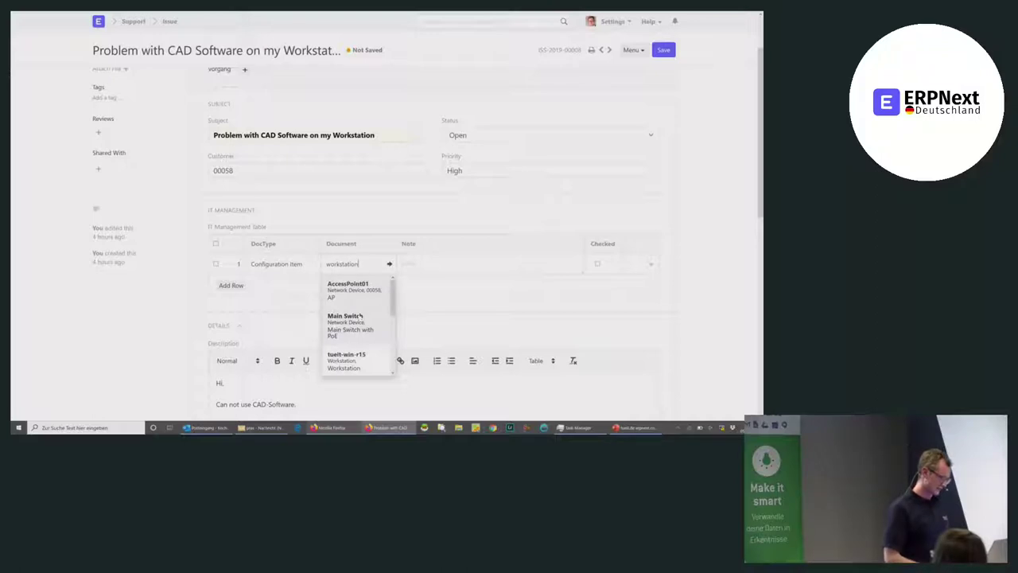
pyautogui.click(350, 359)
# Step: Add a second IT Management row with DocType Solution and the customer's CAD solution as document
pyautogui.click(231, 284)
pyautogui.write('solution')
pyautogui.click(313, 301)
pyautogui.click(327, 284)
pyautogui.write('cad')
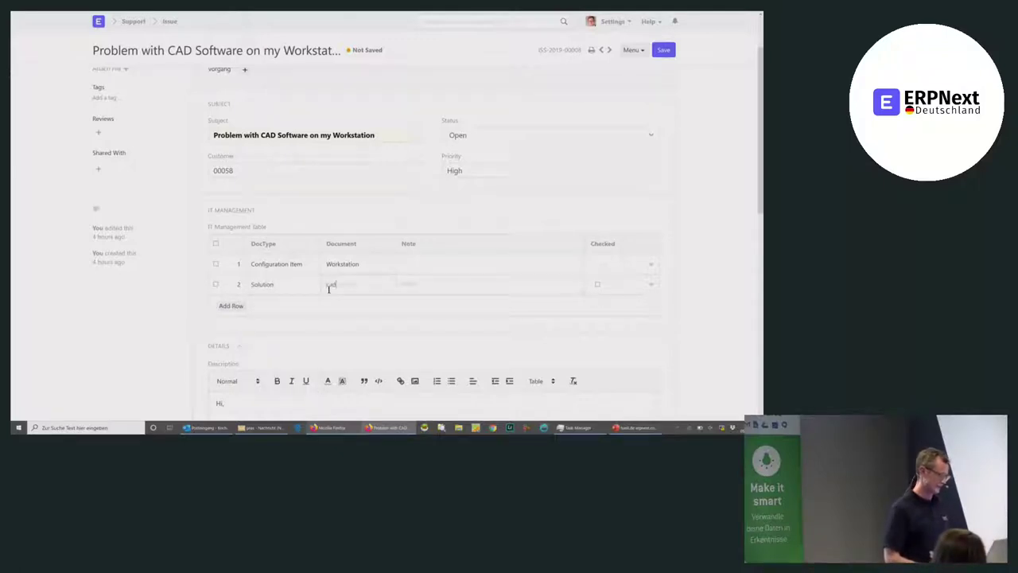
pyautogui.click(350, 304)
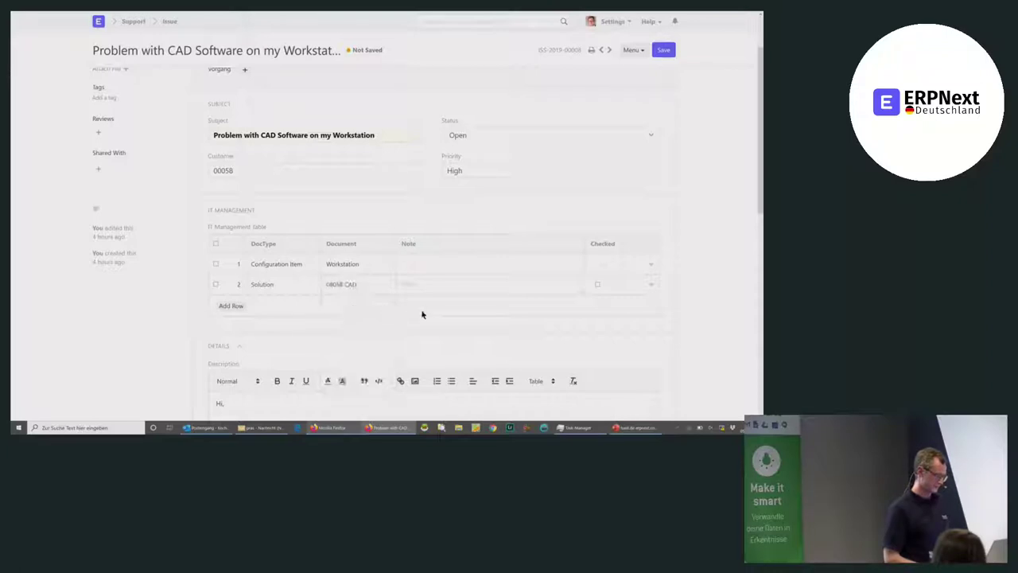
# Step: Enter the note "make some notes here." in the Solution row
pyautogui.scroll(-1, 422, 314)
pyautogui.click(414, 261)
pyautogui.write('make some note')
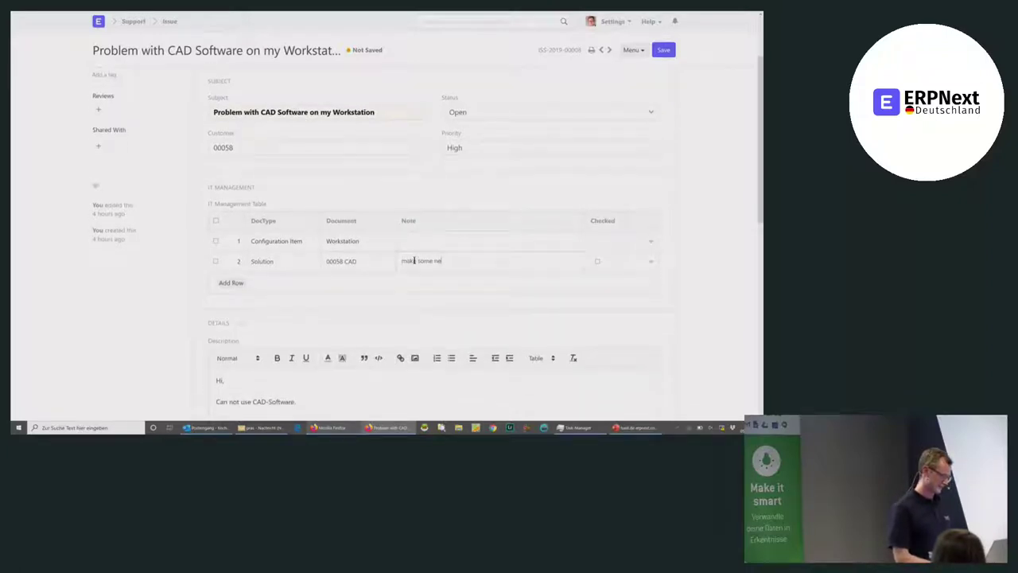
pyautogui.write('s here.')
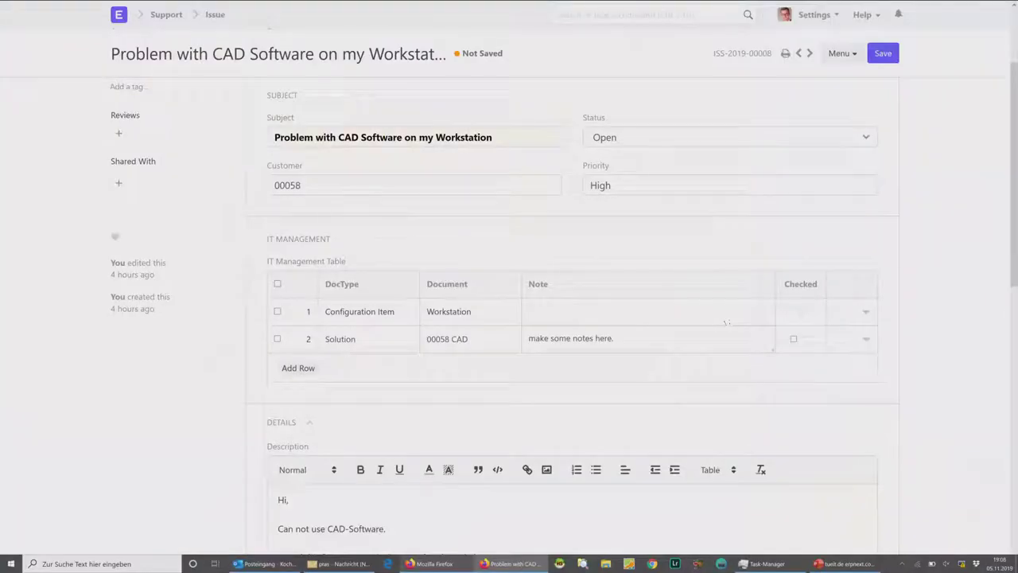
# Step: Enter the note "asked the customer for WS id" in the Configuration Item row and mark that row as checked
pyautogui.click(747, 313)
pyautogui.write('asked the customer for')
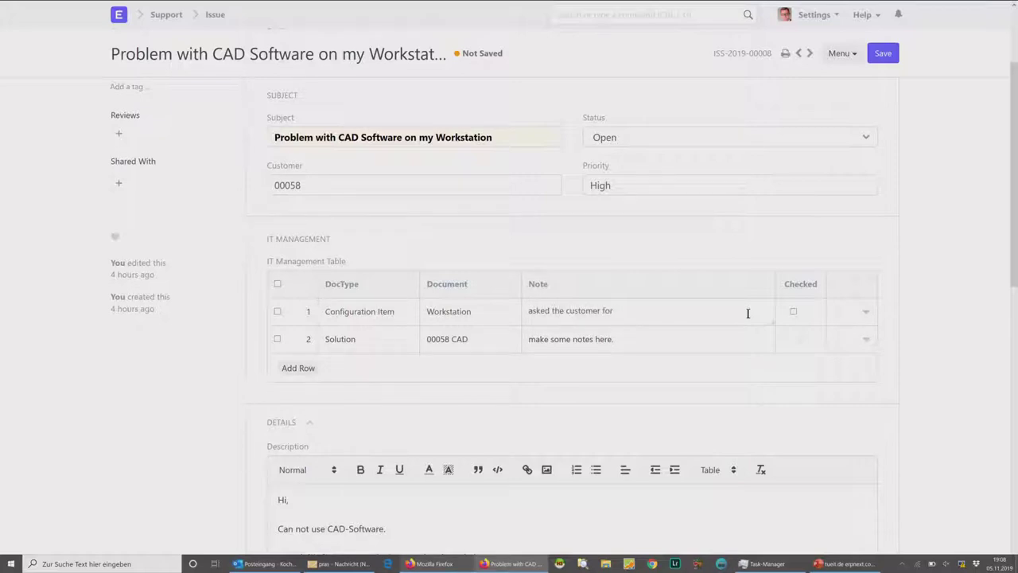
pyautogui.write(' WS id')
pyautogui.click(793, 312)
# Step: Add a third row to the IT Management table
pyautogui.scroll(-2, 916, 328)
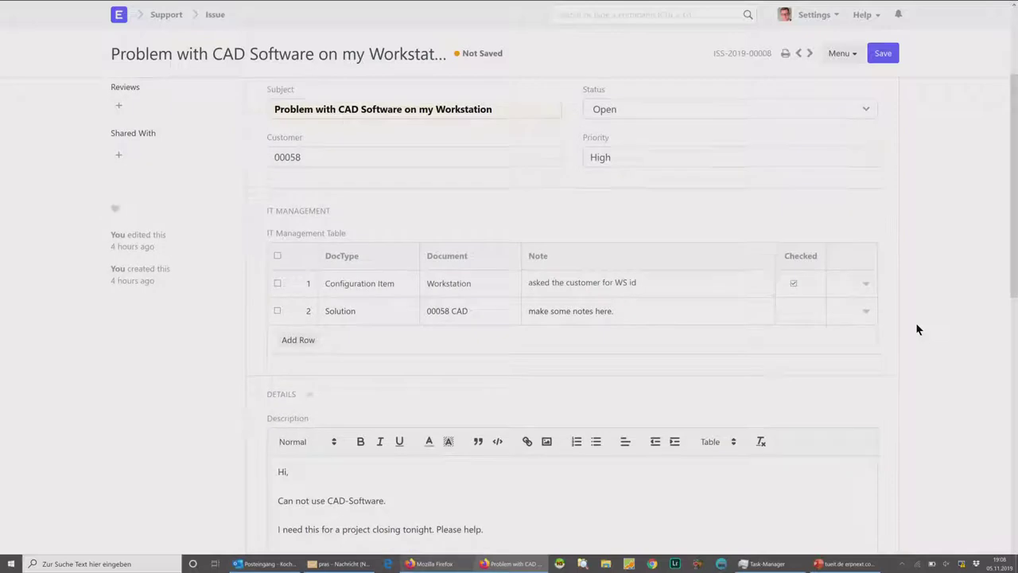
pyautogui.scroll(-2, 916, 322)
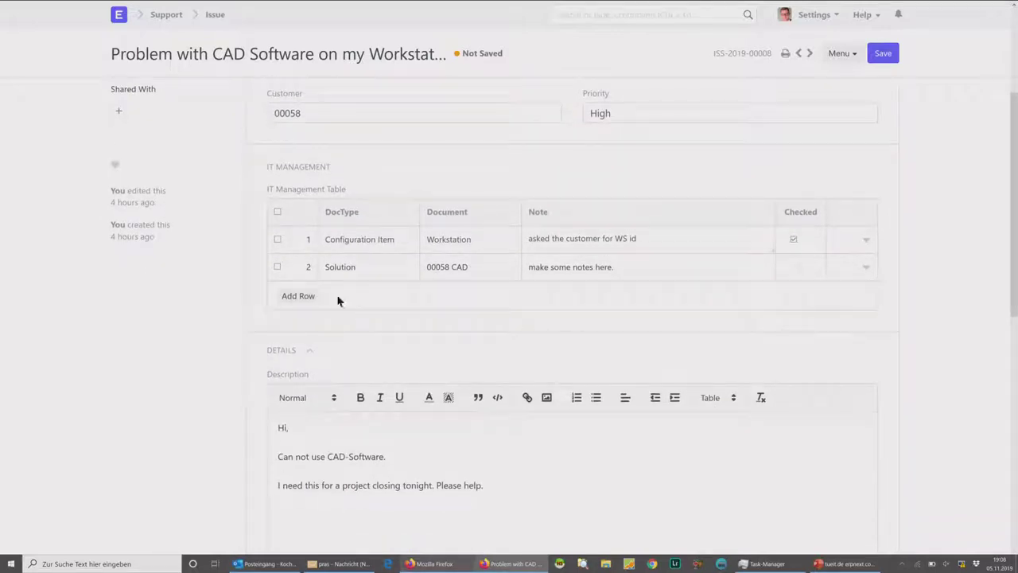
pyautogui.click(304, 294)
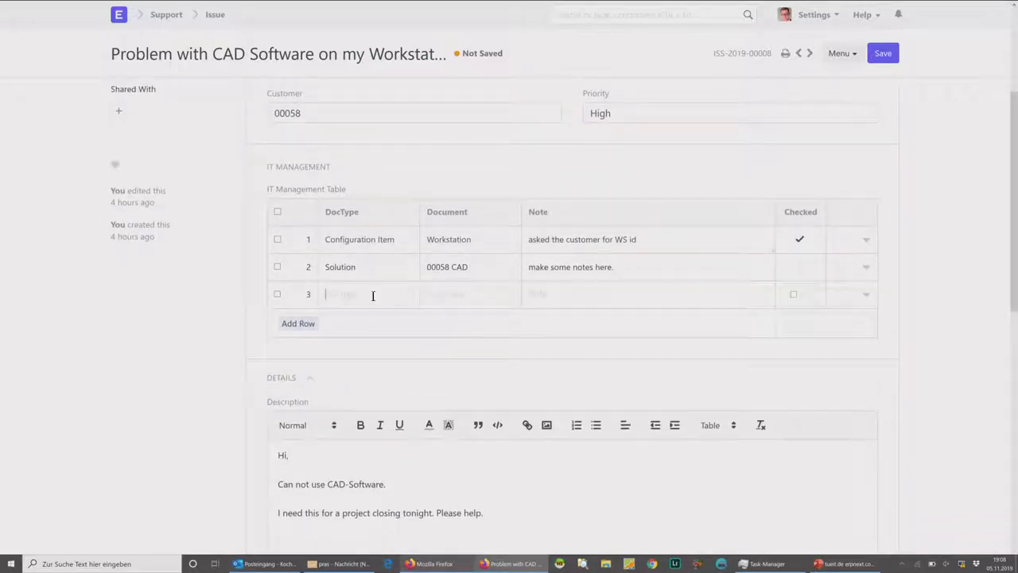
pyautogui.write('user ins')
pyautogui.press('BackSpace')
pyautogui.press('BackSpace')
pyautogui.press('BackSpace')
pyautogui.press('BackSpace')
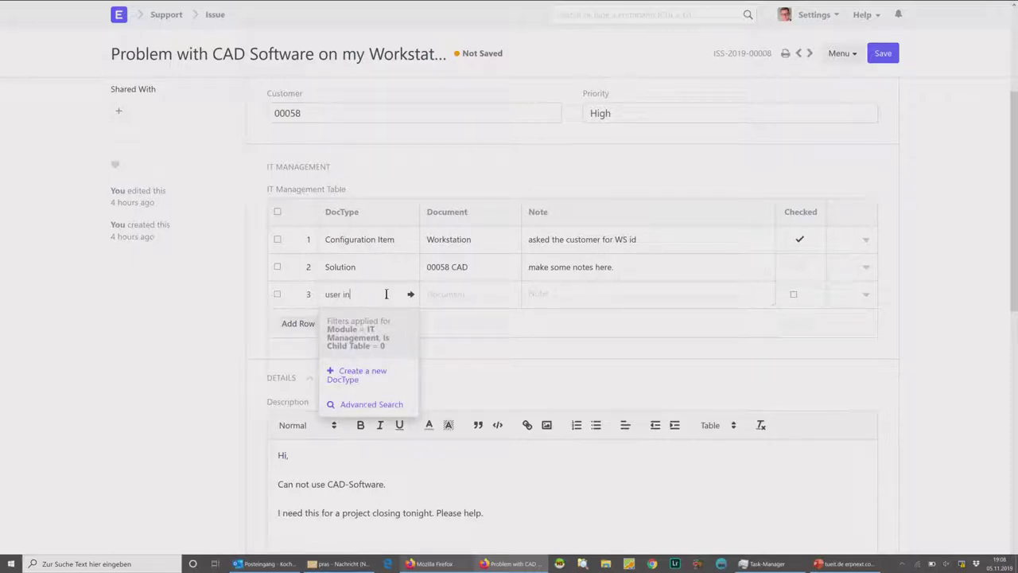
pyautogui.press('BackSpace')
pyautogui.press('BackSpace')
pyautogui.press('BackSpace')
pyautogui.press('BackSpace')
# Step: Set the third row's DocType to Software Instance and its document to "FreeCAD on Workstation"
pyautogui.write('software')
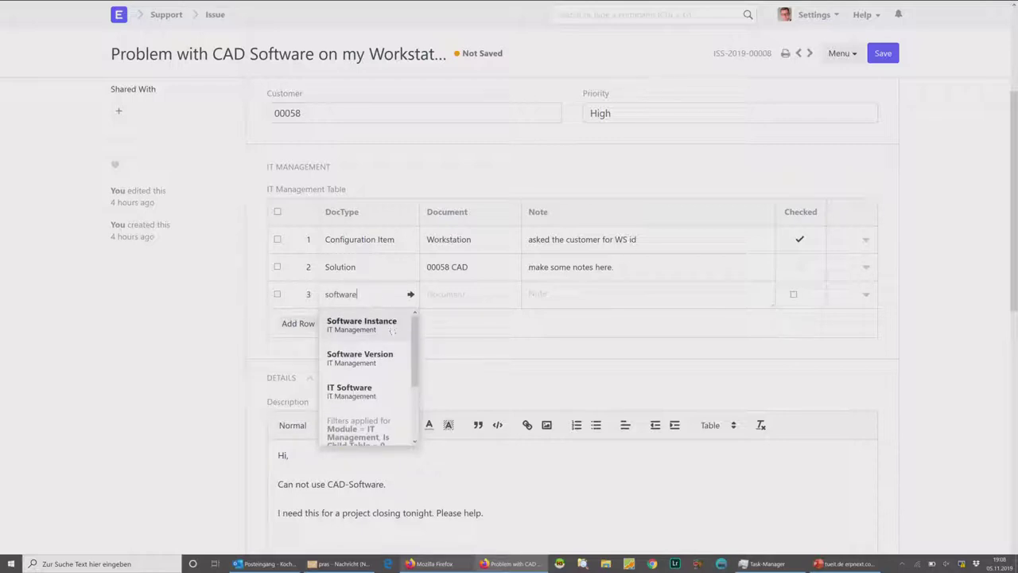
pyautogui.click(375, 328)
pyautogui.click(447, 296)
pyautogui.write('cad')
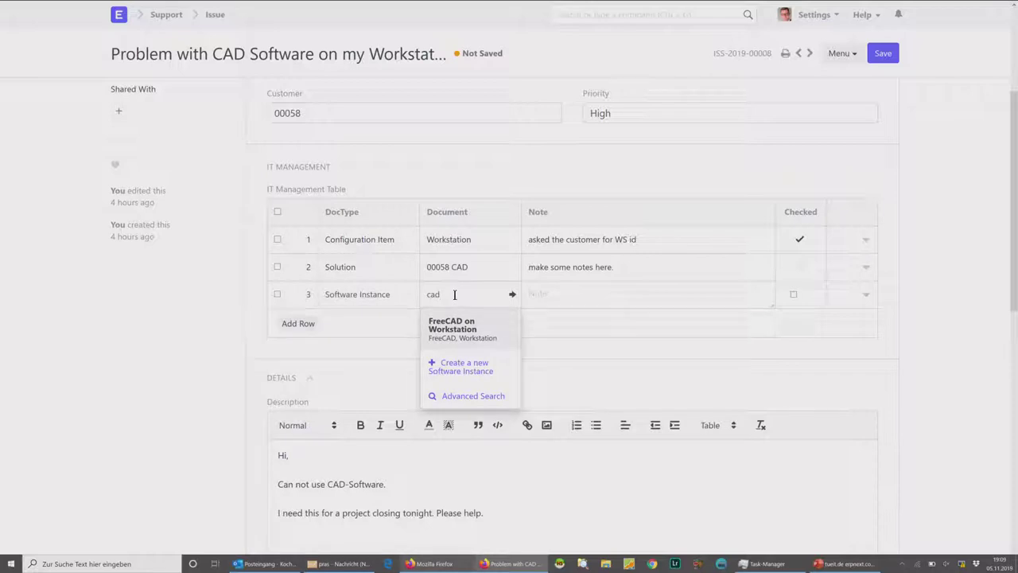
pyautogui.click(462, 337)
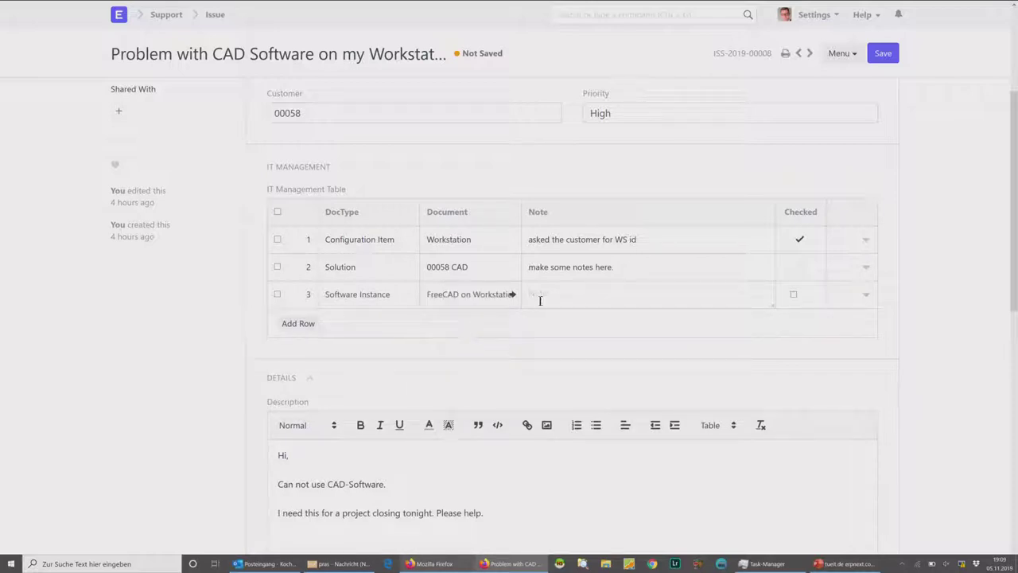
# Step: Enter the note "check this" in the Software Instance row
pyautogui.click(586, 300)
pyautogui.press('BackSpace')
pyautogui.press('BackSpace')
pyautogui.press('BackSpace')
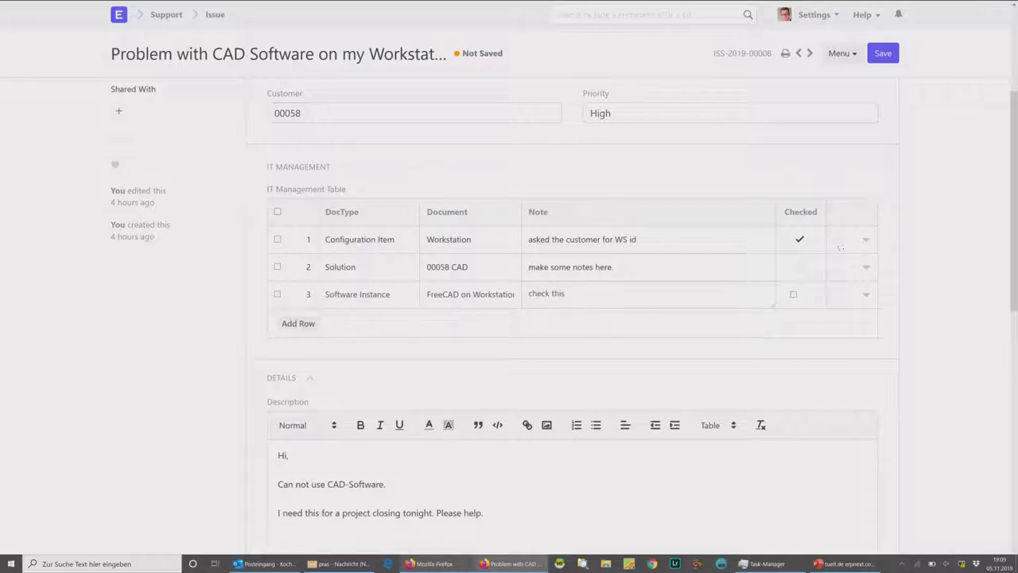
# Step: Set the project in the Reference section to the customer's Sammelprojekt and save the issue
pyautogui.scroll(-1, 931, 226)
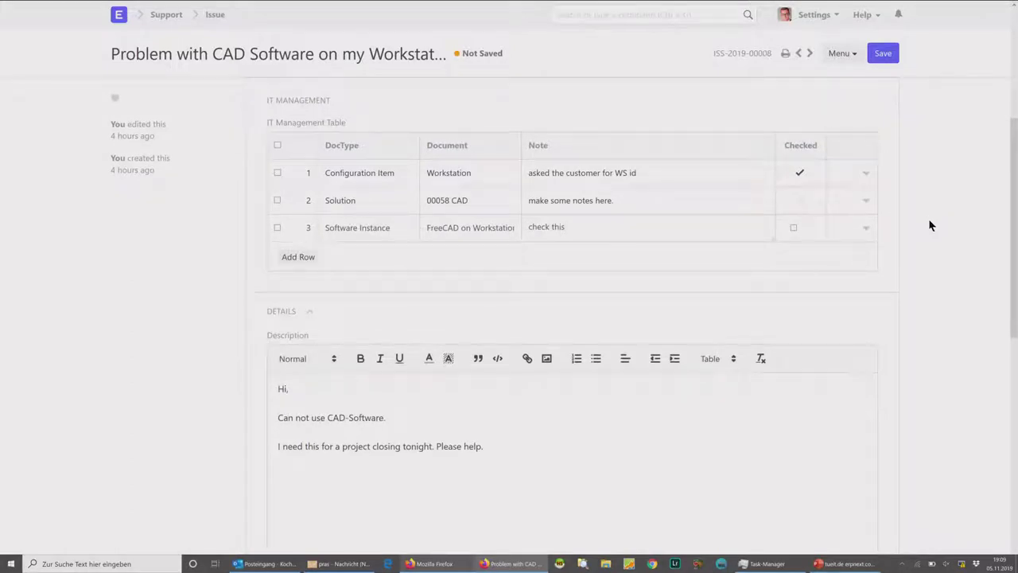
pyautogui.scroll(-5, 930, 225)
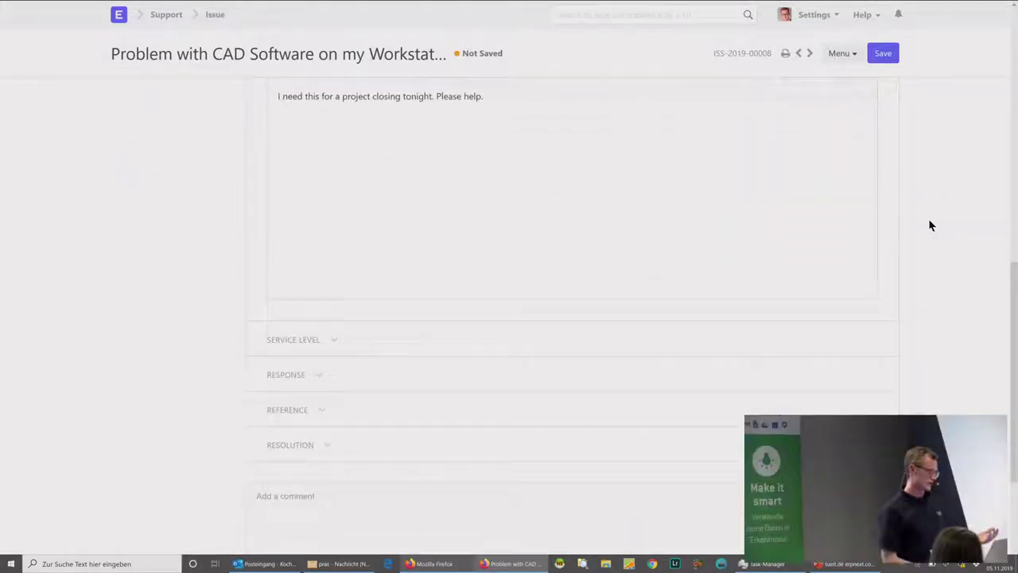
pyautogui.click(326, 371)
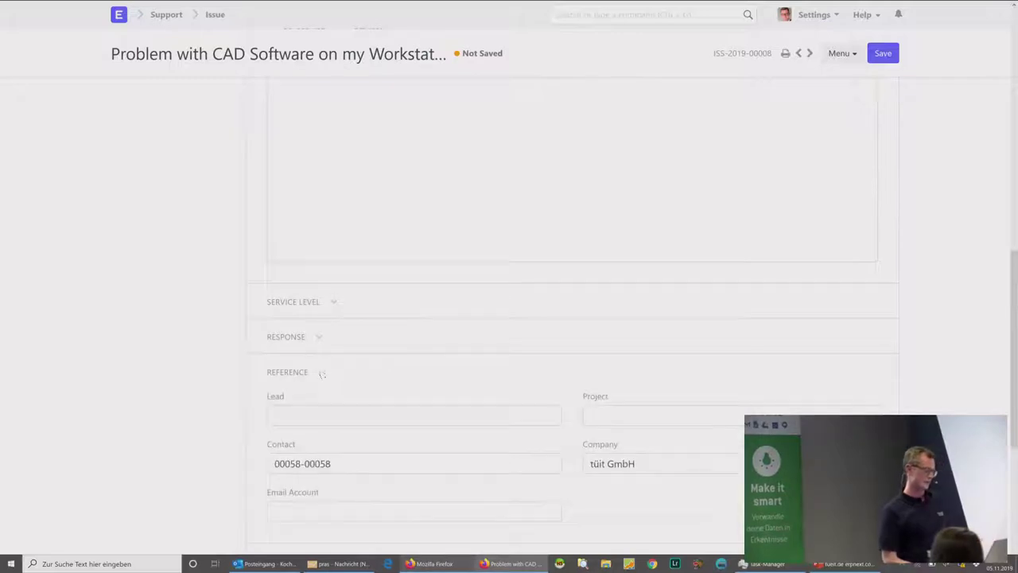
pyautogui.click(621, 420)
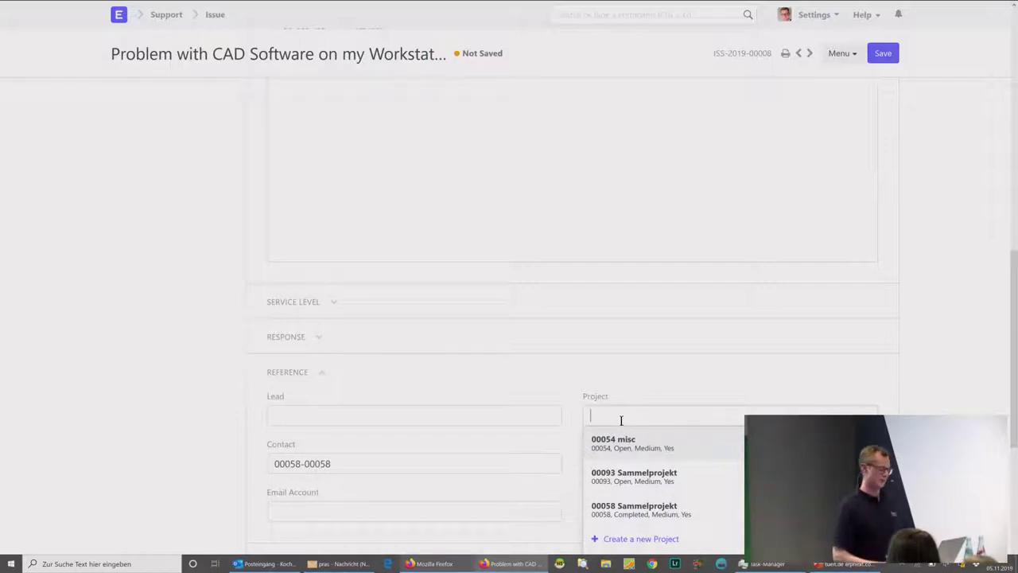
pyautogui.click(654, 517)
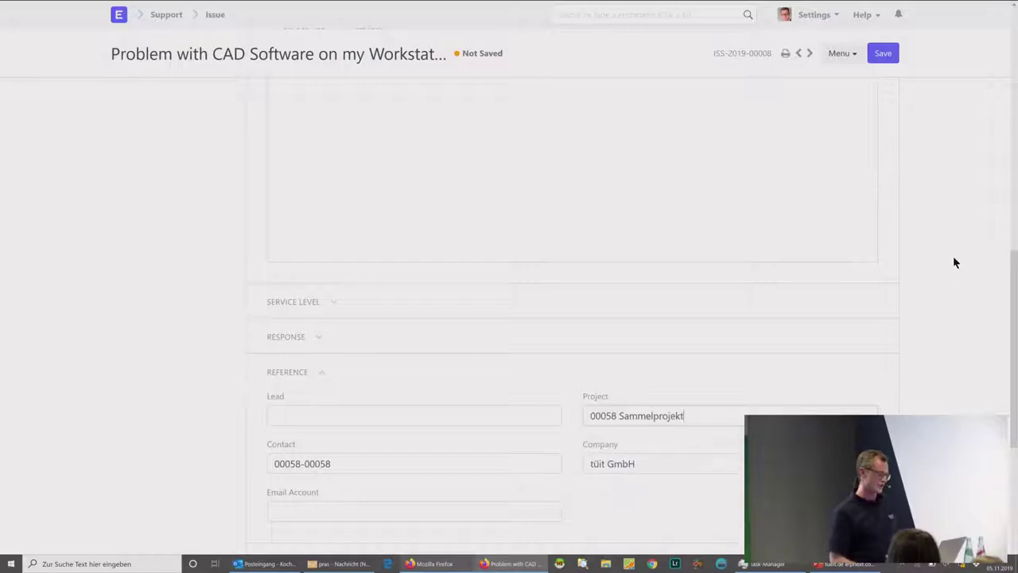
pyautogui.scroll(8, 954, 262)
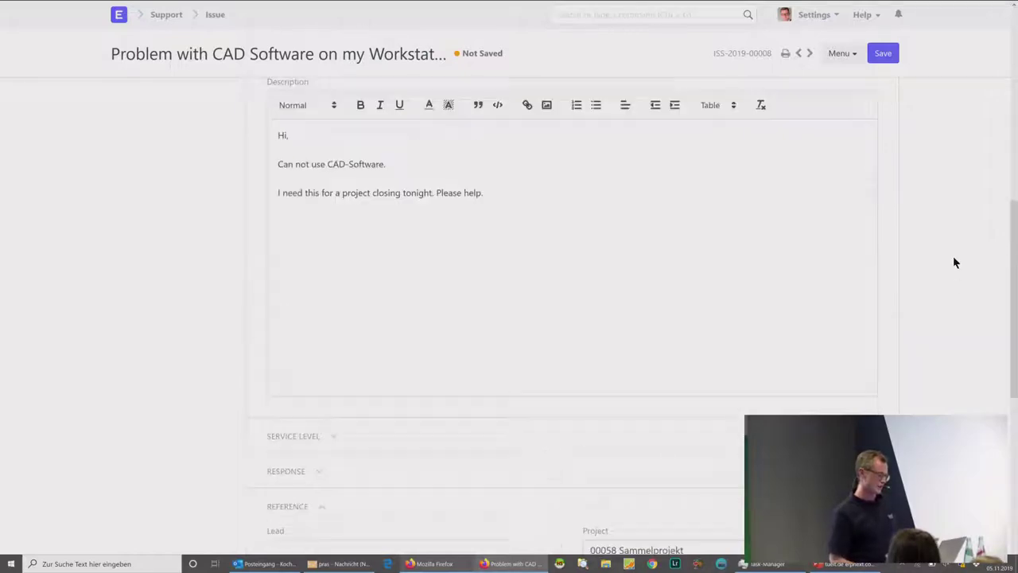
pyautogui.click(882, 54)
# Step: Start an IT Ticket from the issue, choosing the customer's contact and the colleague who is assigned to it
pyautogui.click(868, 91)
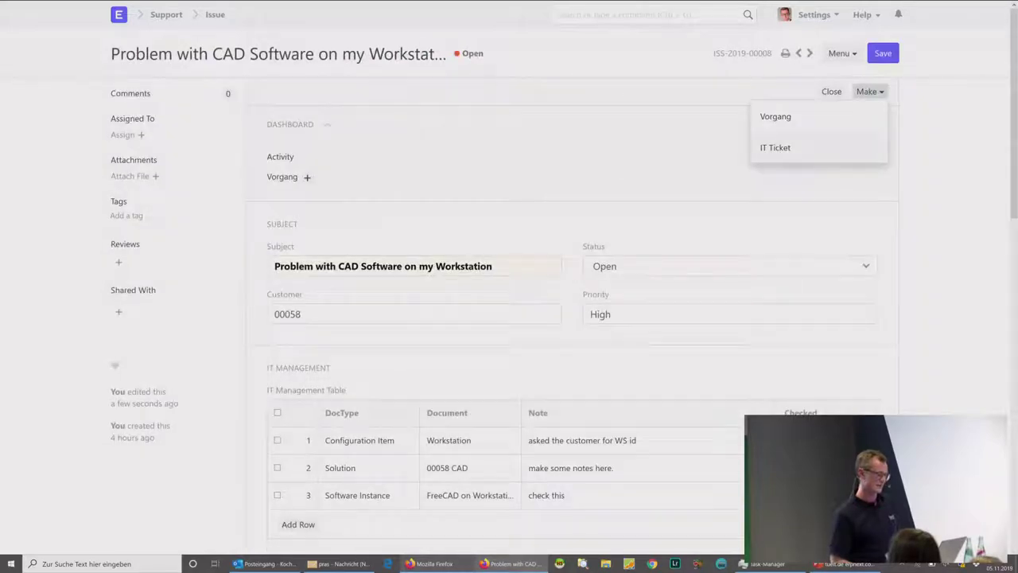
pyautogui.click(796, 156)
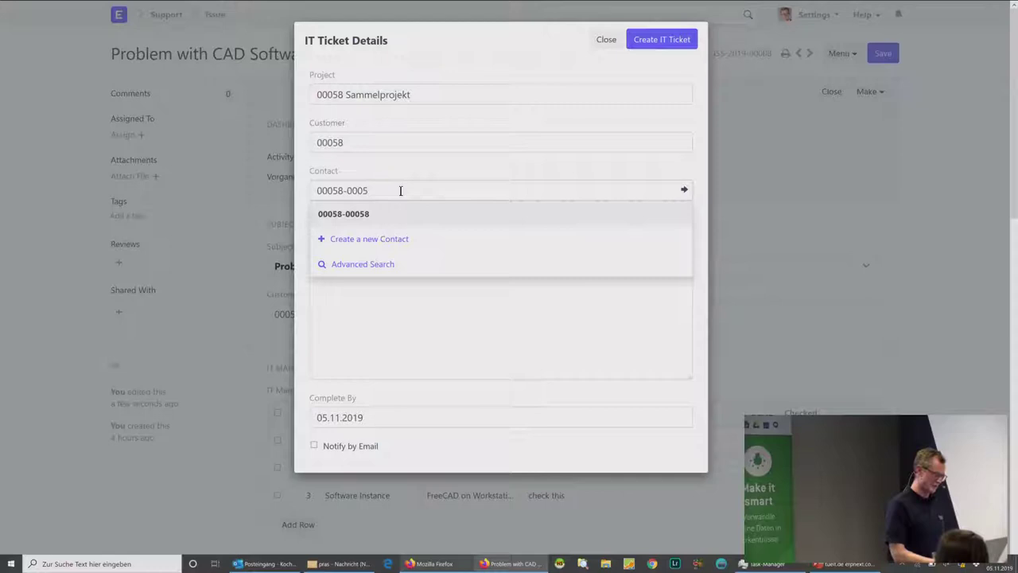
pyautogui.click(361, 216)
pyautogui.click(358, 237)
pyautogui.write('thomas')
pyautogui.click(360, 264)
# Step: Enter the IT Ticket comment "Please get in COntact with the customer."
pyautogui.write('Pleas')
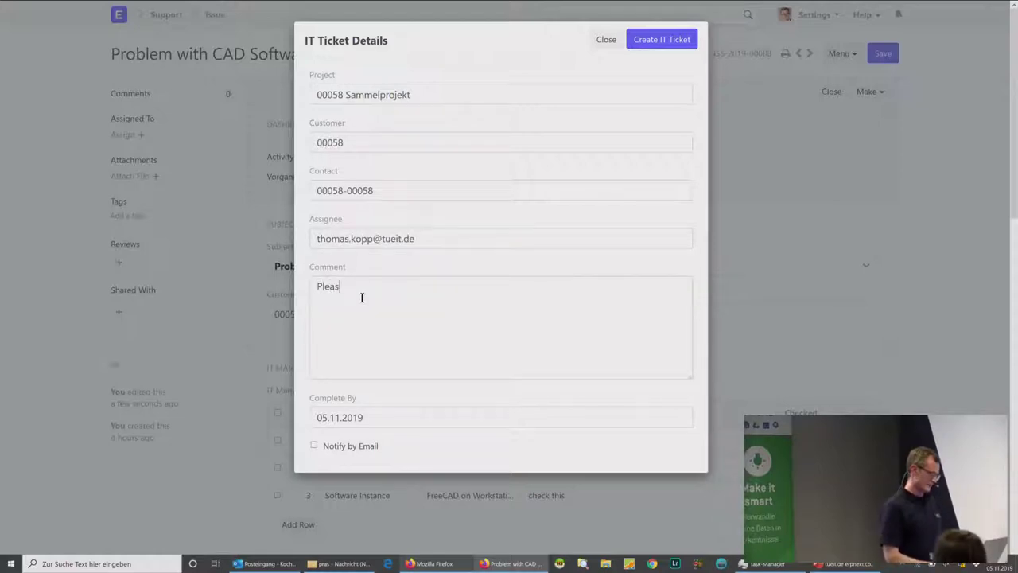
pyautogui.write('e get in COntac')
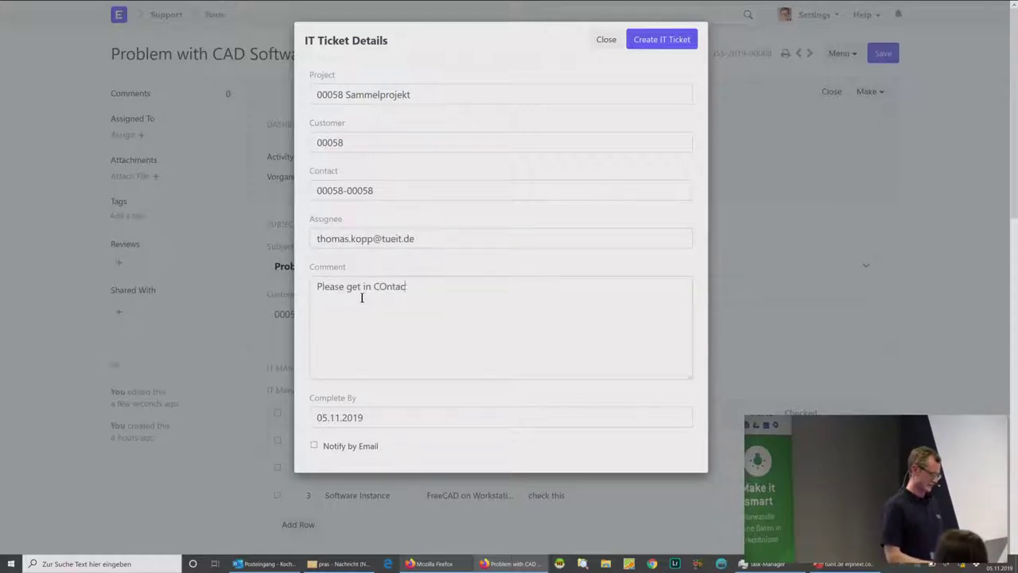
pyautogui.write('t with the customer.')
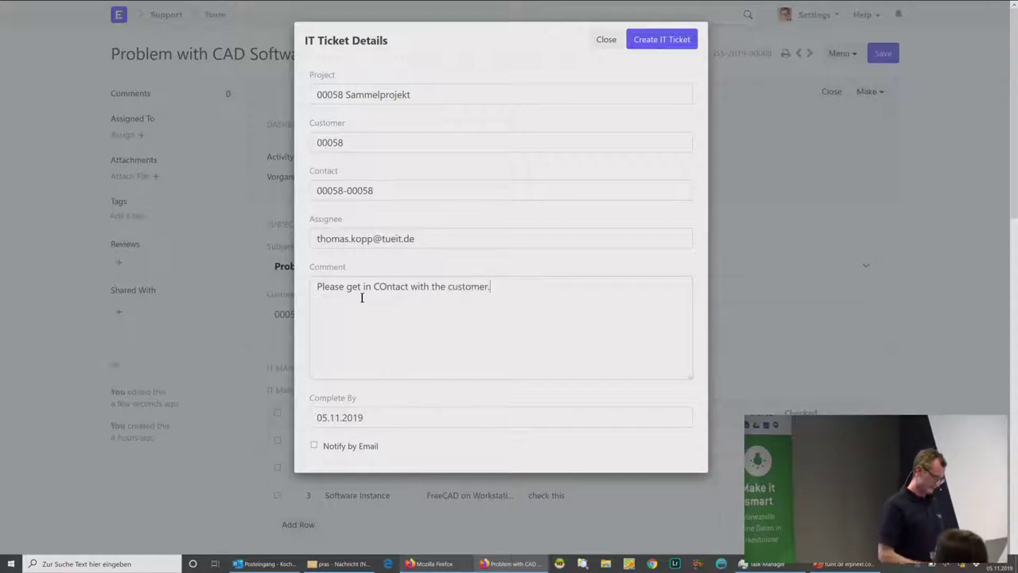
# Step: Set the ticket's completion date to 06.11.2019 with e-mail notification enabled, and create the IT Ticket
pyautogui.click(338, 417)
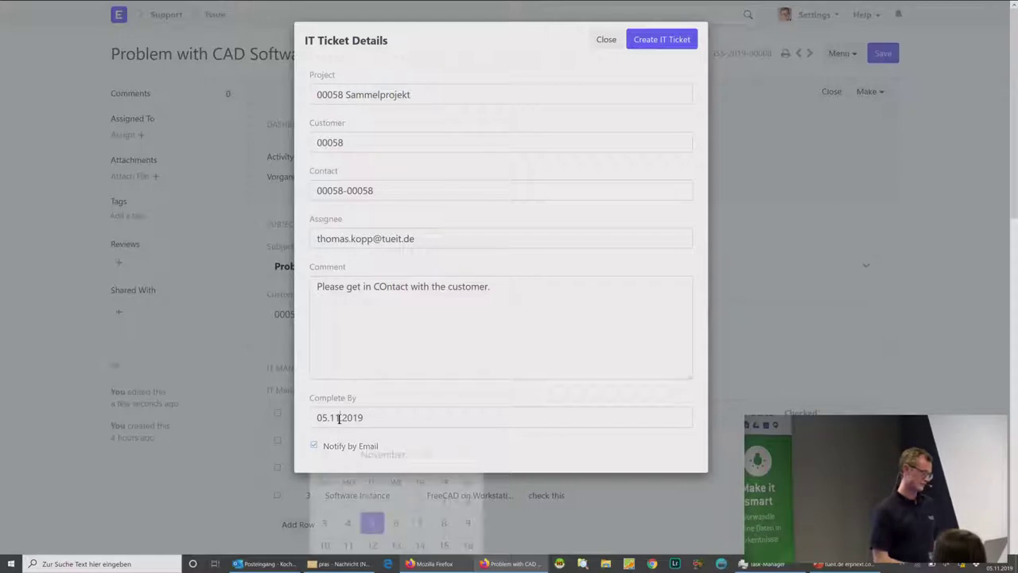
pyautogui.click(396, 519)
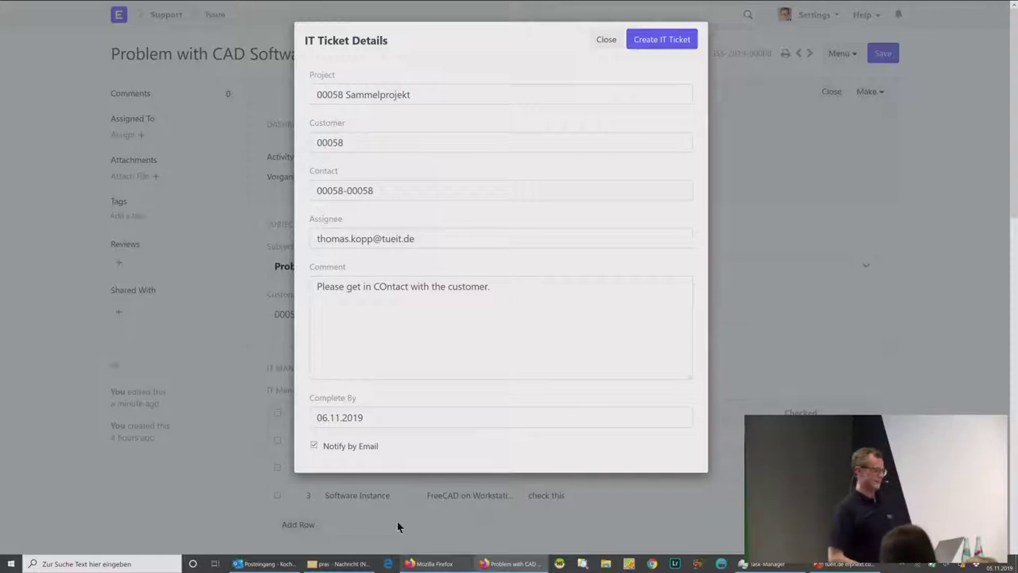
pyautogui.click(662, 40)
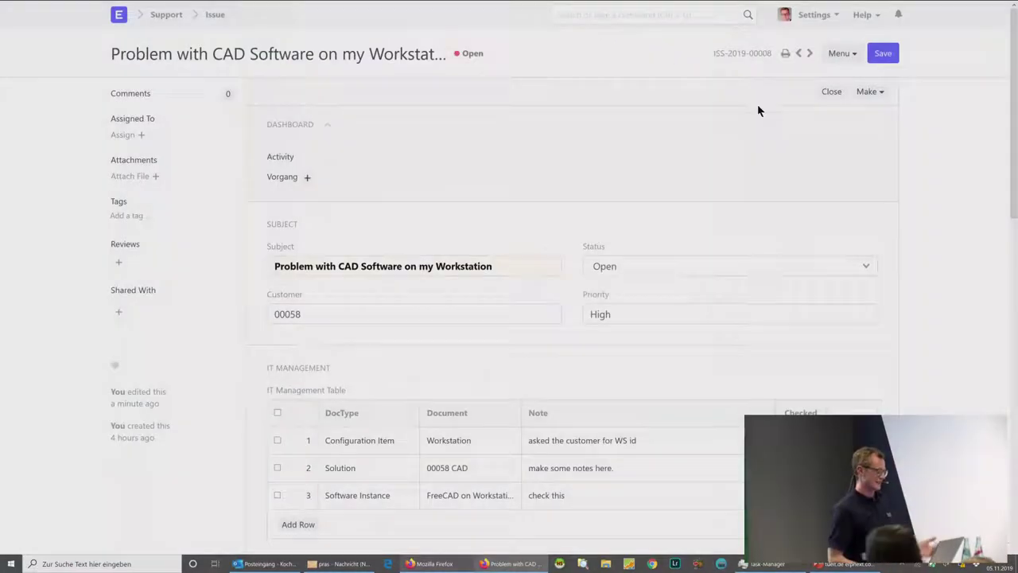
# Step: Open the new IT Ticket from the creation comment in the issue's timeline
pyautogui.doubleClick(474, 52)
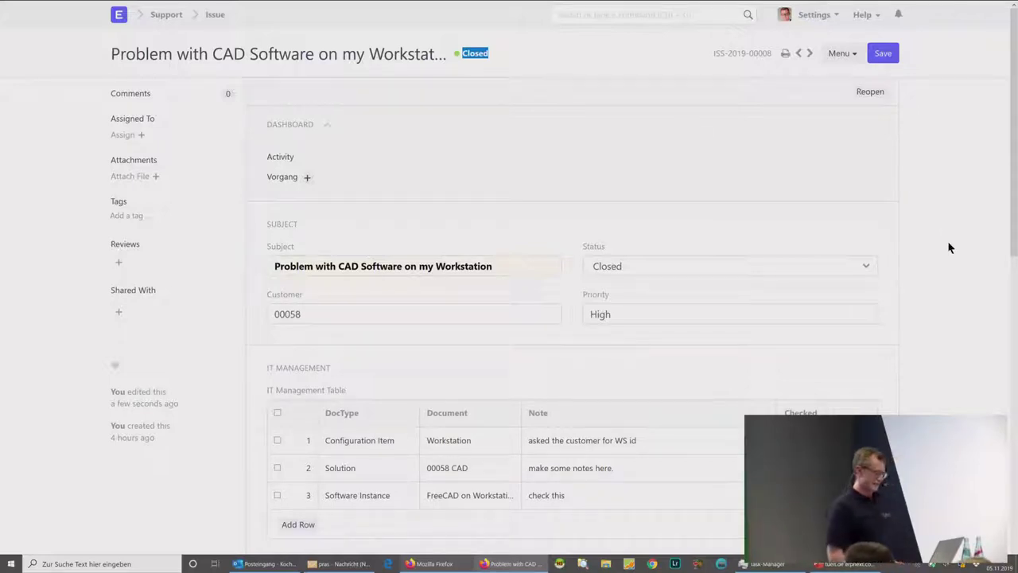
pyautogui.scroll(-4, 949, 247)
pyautogui.scroll(-5, 949, 247)
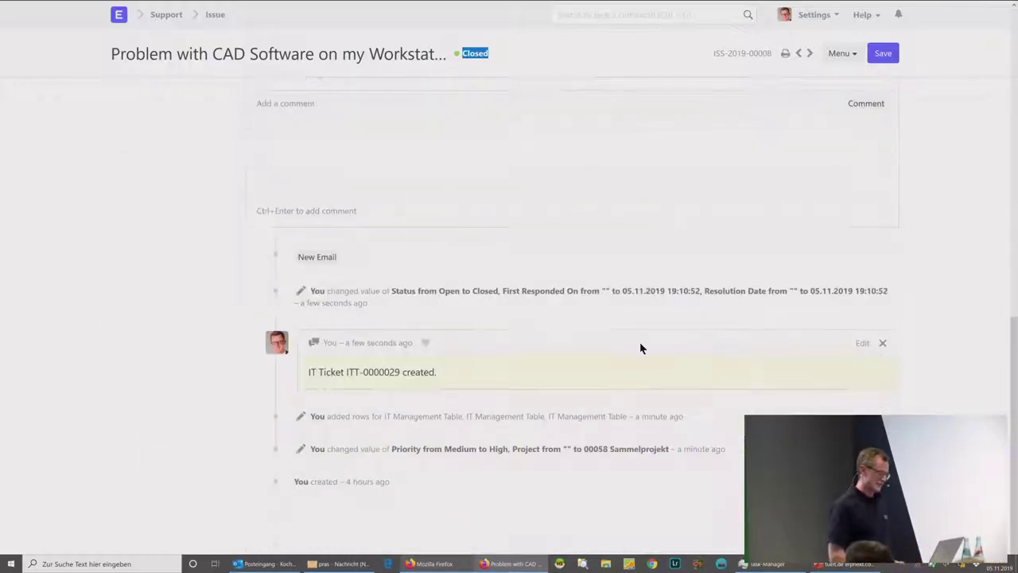
pyautogui.click(373, 376)
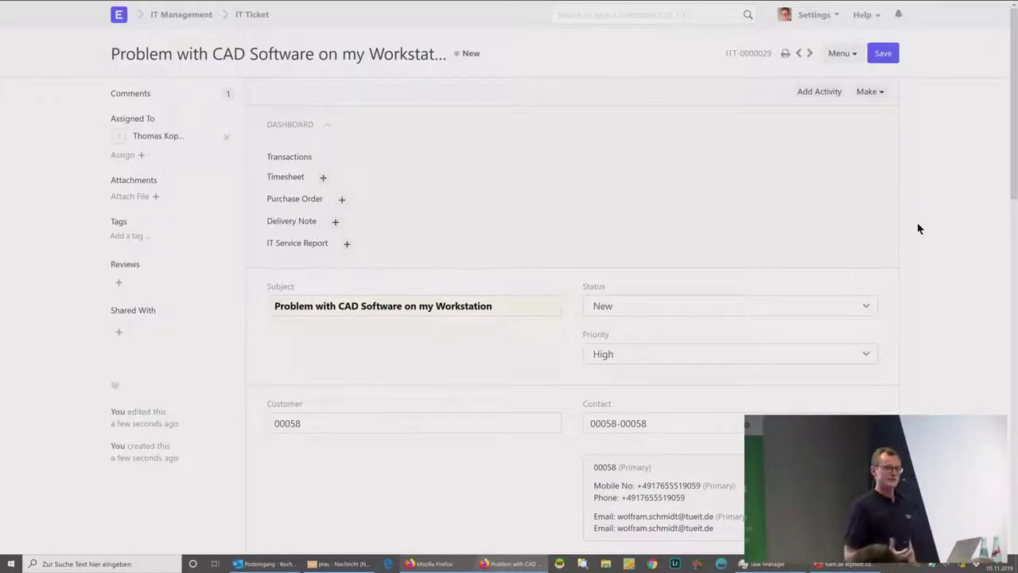
# Step: Review the IT Ticket's contact details, project, description, IT Management table and timeline
pyautogui.scroll(-2, 917, 229)
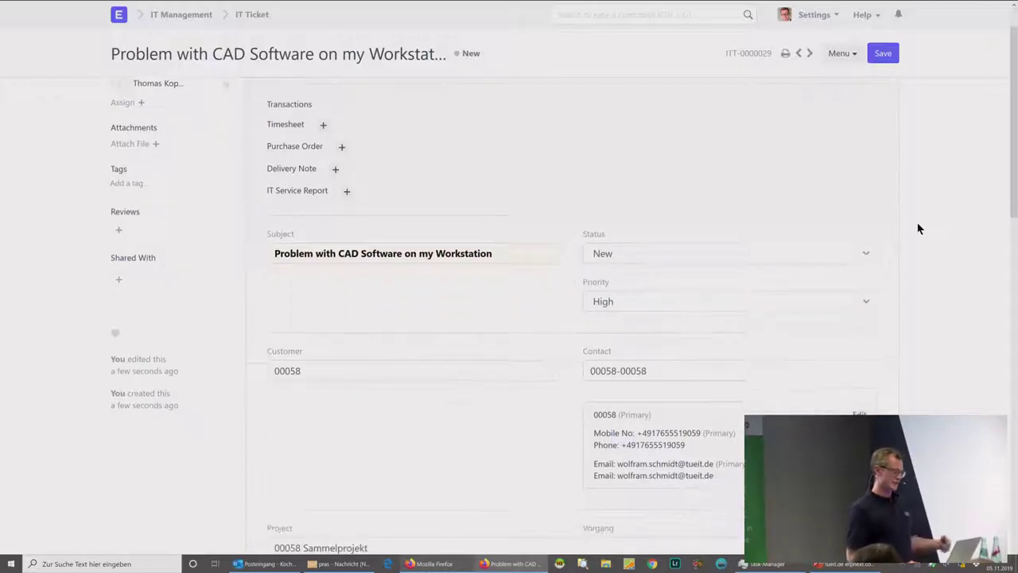
pyautogui.scroll(-4, 918, 229)
pyautogui.moveTo(628, 279); pyautogui.dragTo(668, 292)
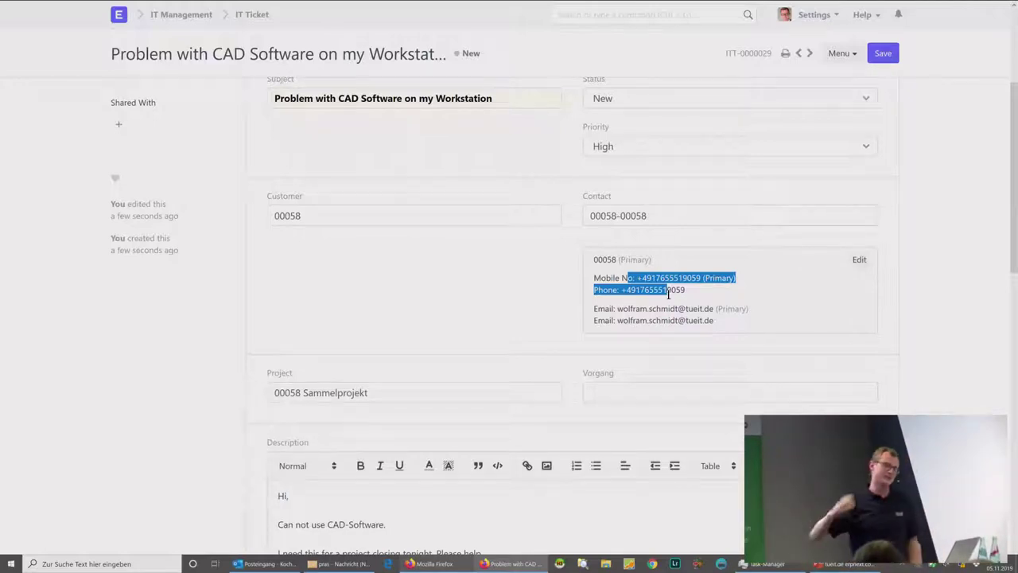
pyautogui.click(945, 385)
pyautogui.scroll(-3, 911, 381)
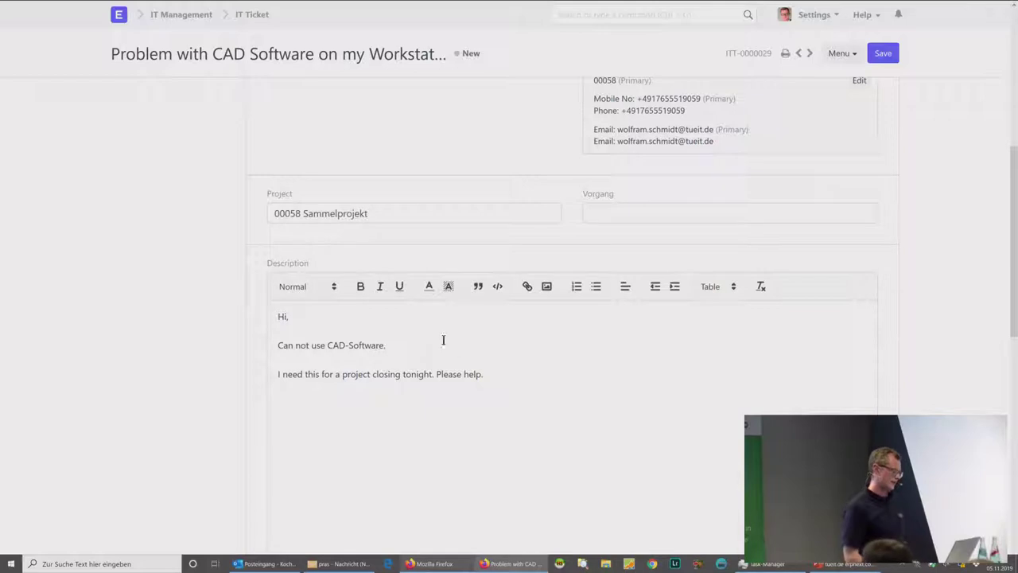
pyautogui.scroll(-7, 513, 369)
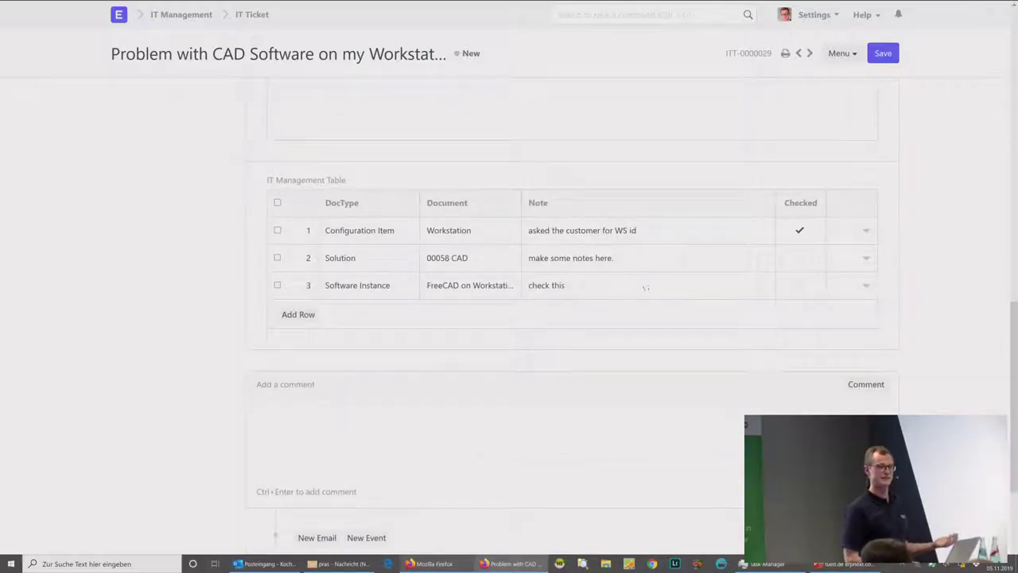
pyautogui.scroll(-3, 595, 356)
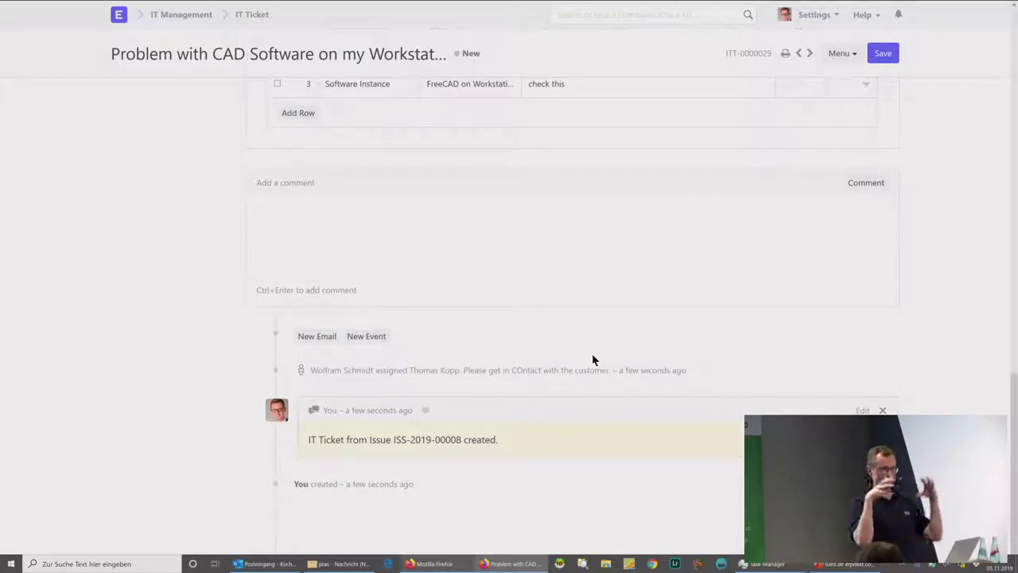
# Step: Append "make some cahnges." to the Solution row's note, mark that row as checked, and save the ticket
pyautogui.scroll(2, 727, 273)
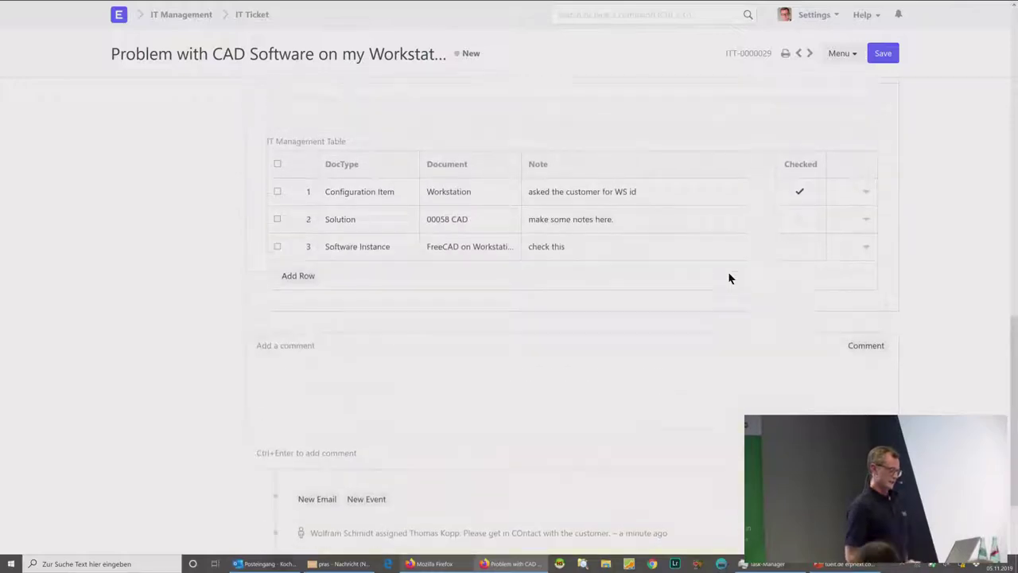
pyautogui.click(628, 221)
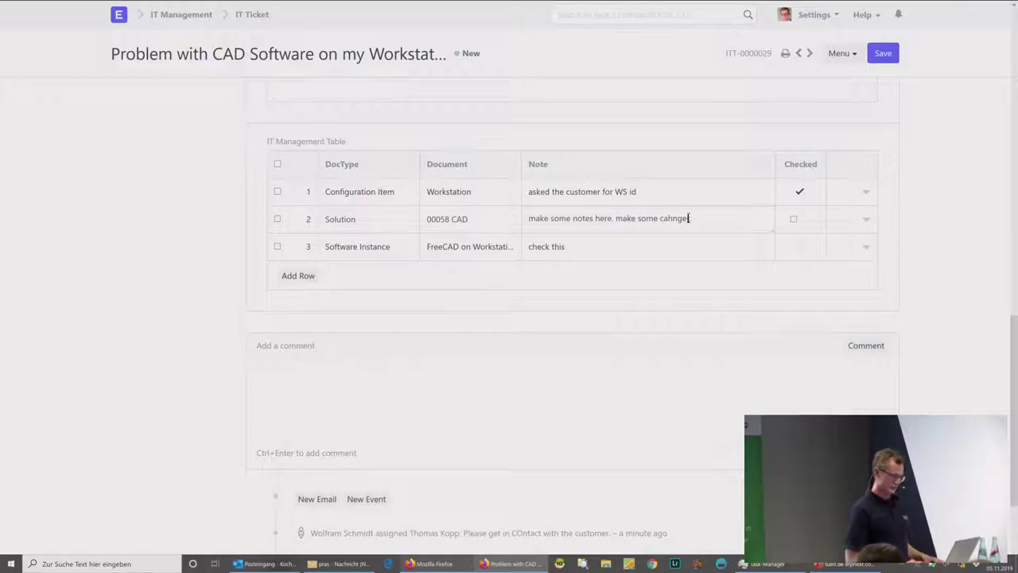
pyautogui.click(794, 220)
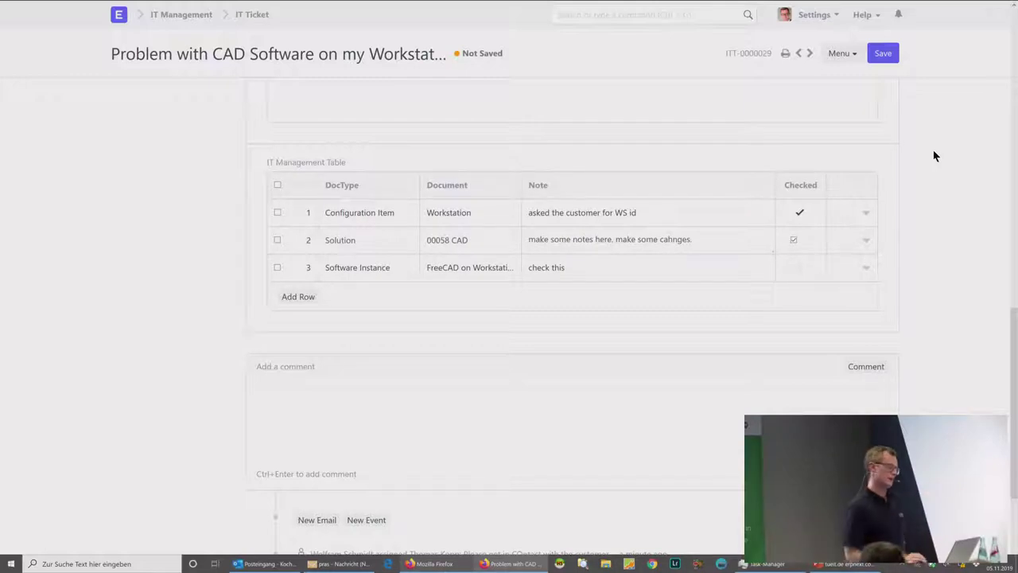
pyautogui.scroll(10, 935, 156)
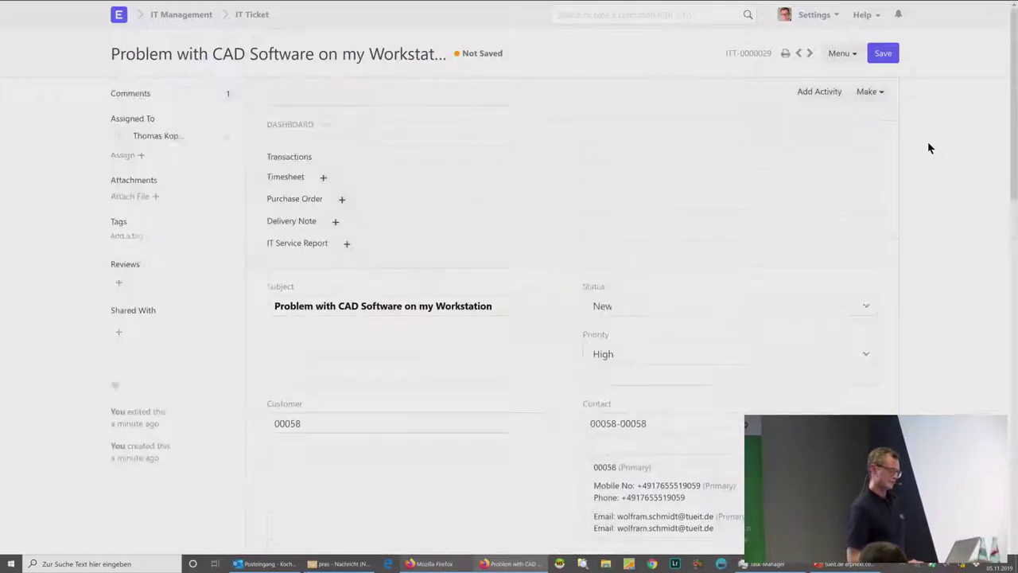
pyautogui.click(882, 54)
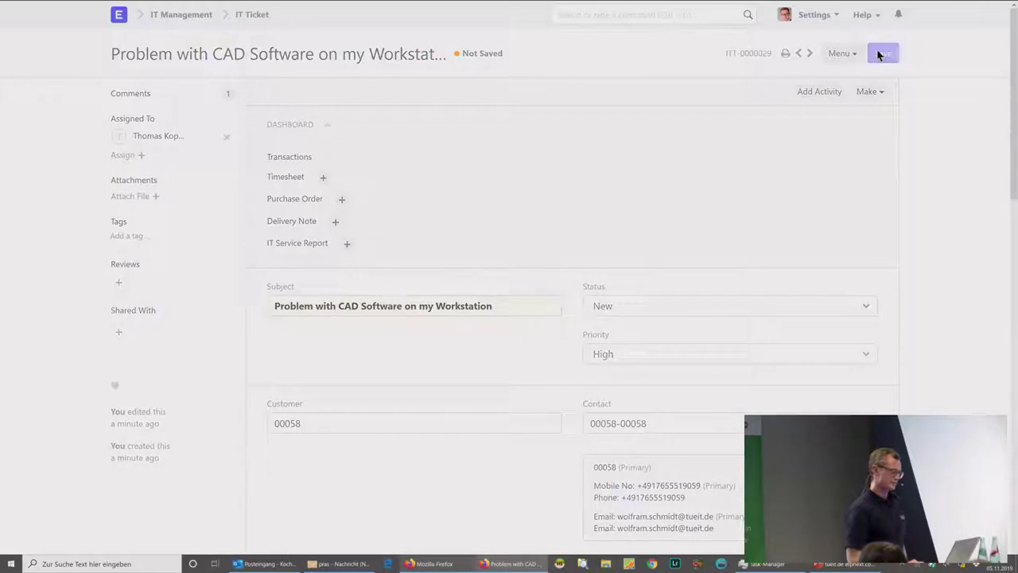
# Step: Make a new IT Service Report from the IT Ticket
pyautogui.click(878, 93)
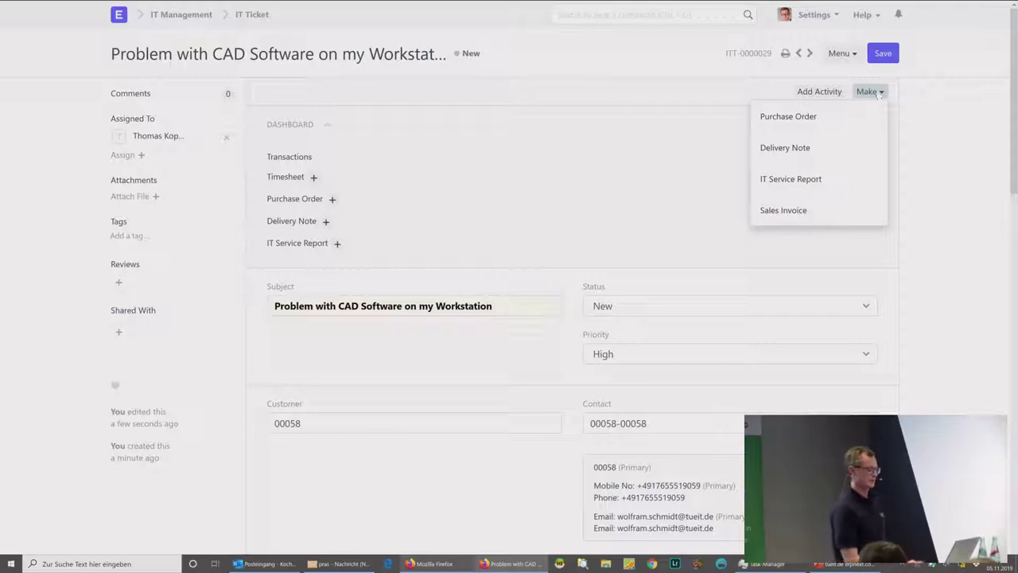
pyautogui.click(782, 180)
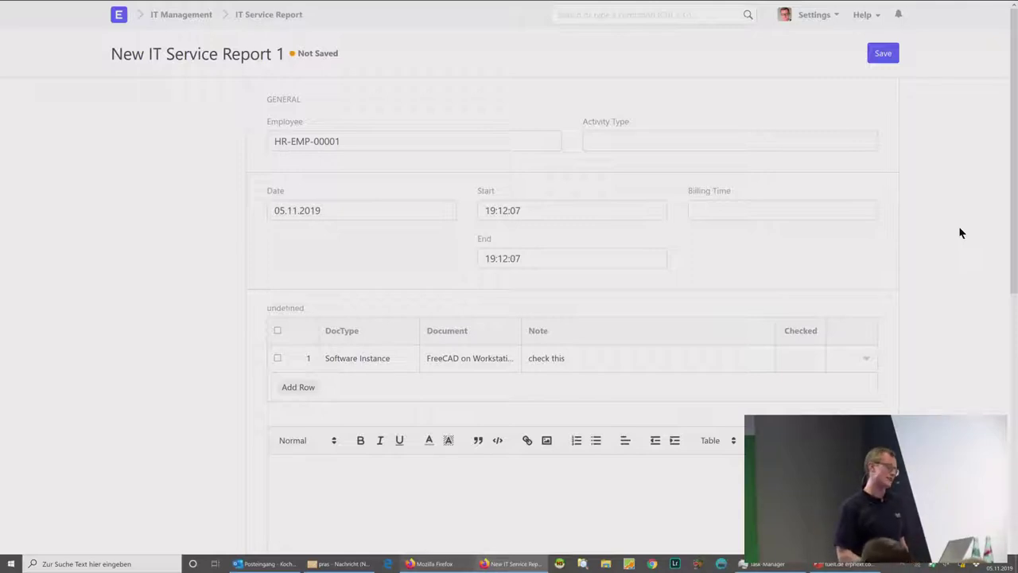
pyautogui.scroll(-2, 960, 232)
pyautogui.scroll(1, 960, 232)
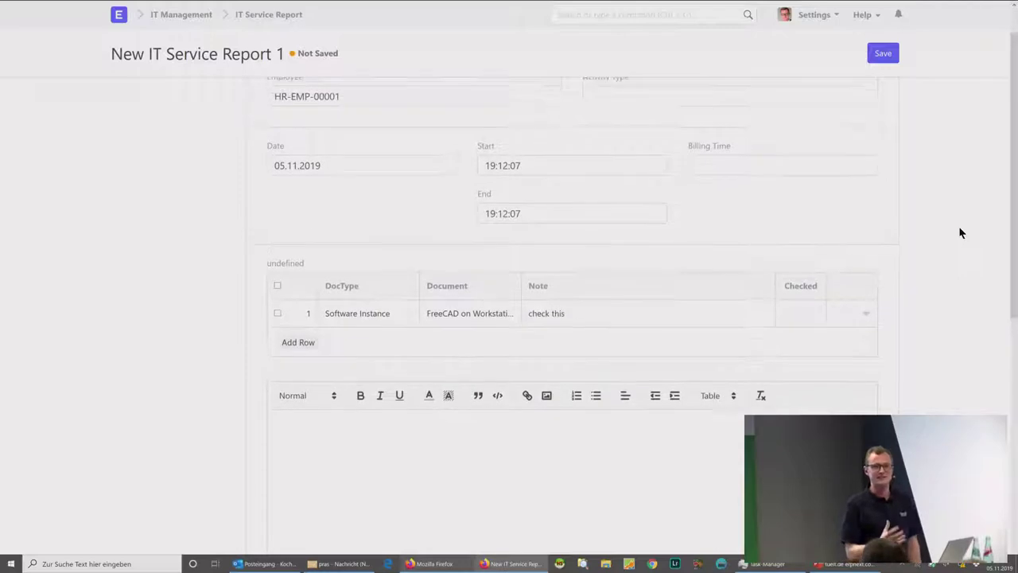
pyautogui.scroll(1, 958, 232)
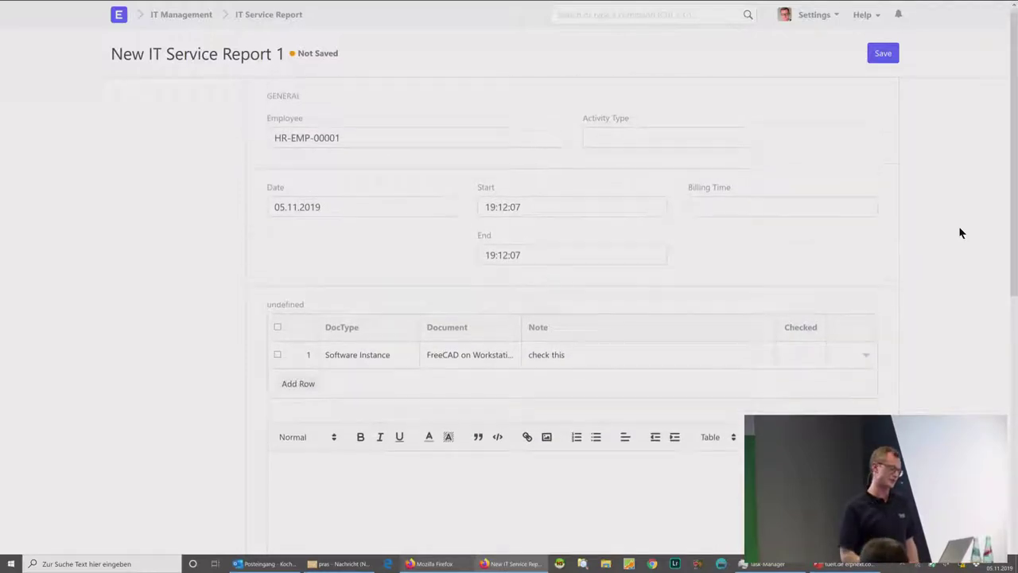
# Step: Set the service report's activity type to IT Support and its start time to 16:00
pyautogui.click(659, 143)
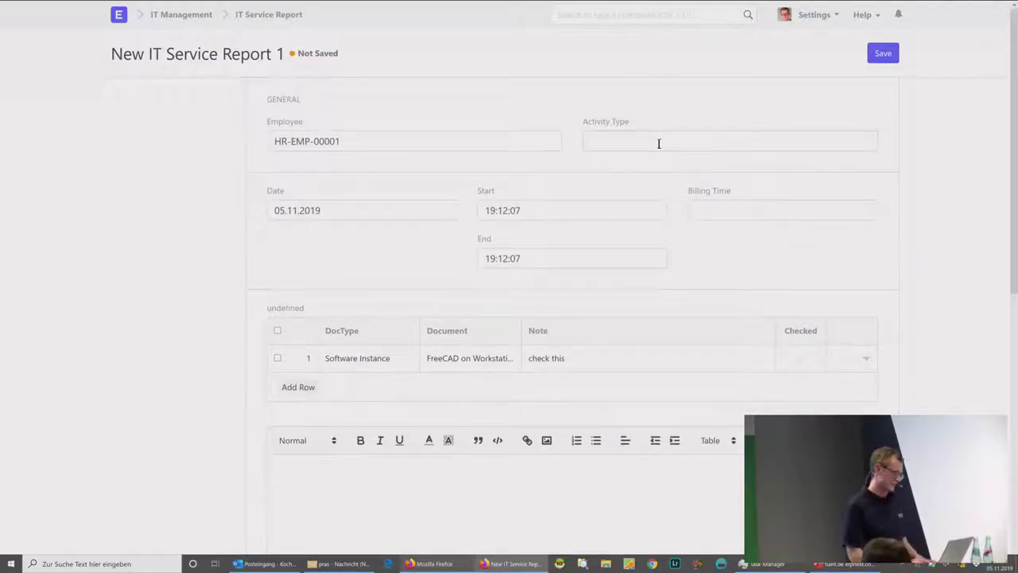
pyautogui.write('it')
pyautogui.press('Return')
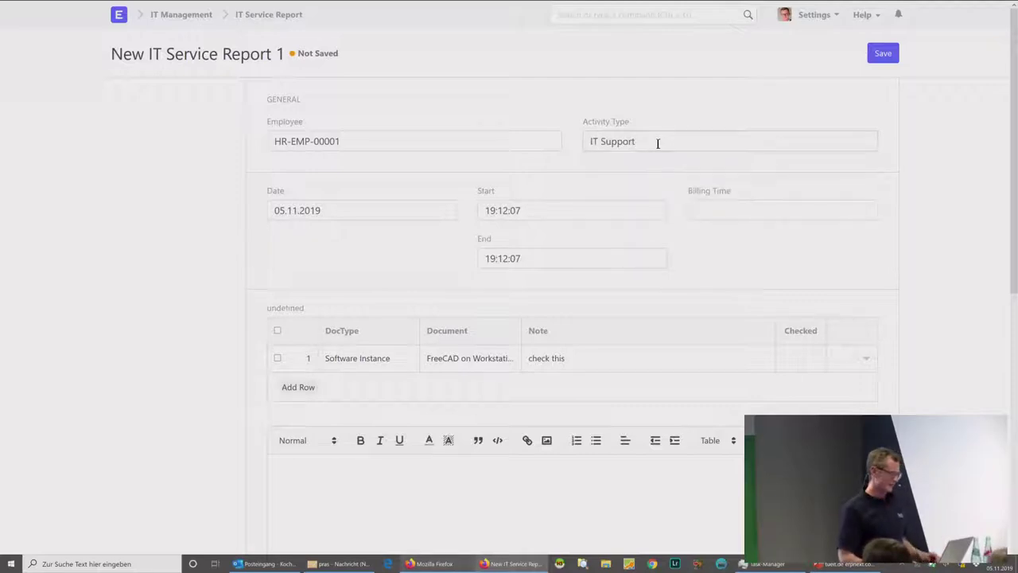
pyautogui.click(534, 213)
pyautogui.moveTo(533, 213); pyautogui.dragTo(472, 199)
pyautogui.write('16:00')
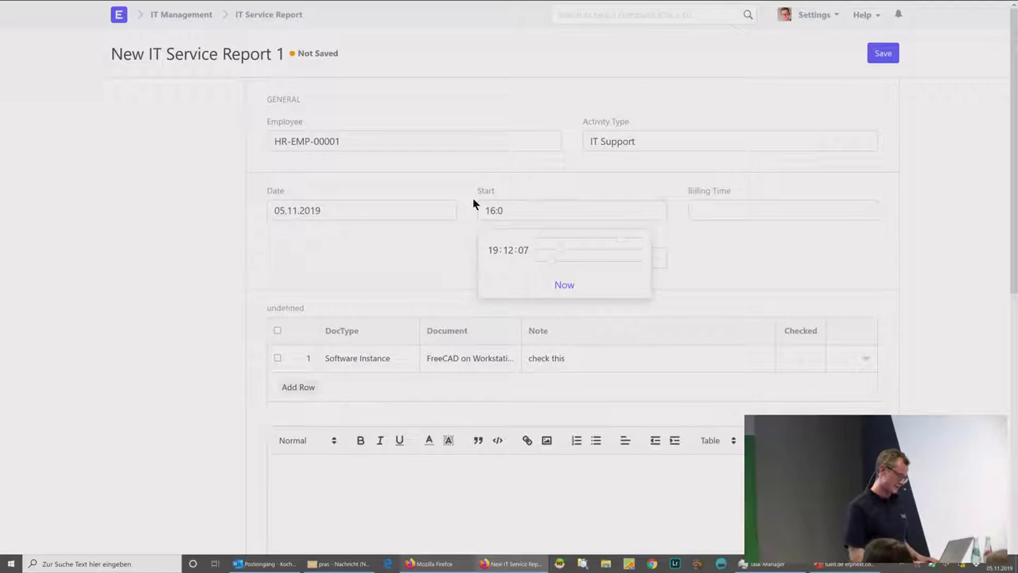
pyautogui.click(750, 243)
# Step: Append ". add information." to the note in the report's Software Instance row
pyautogui.scroll(-1, 750, 243)
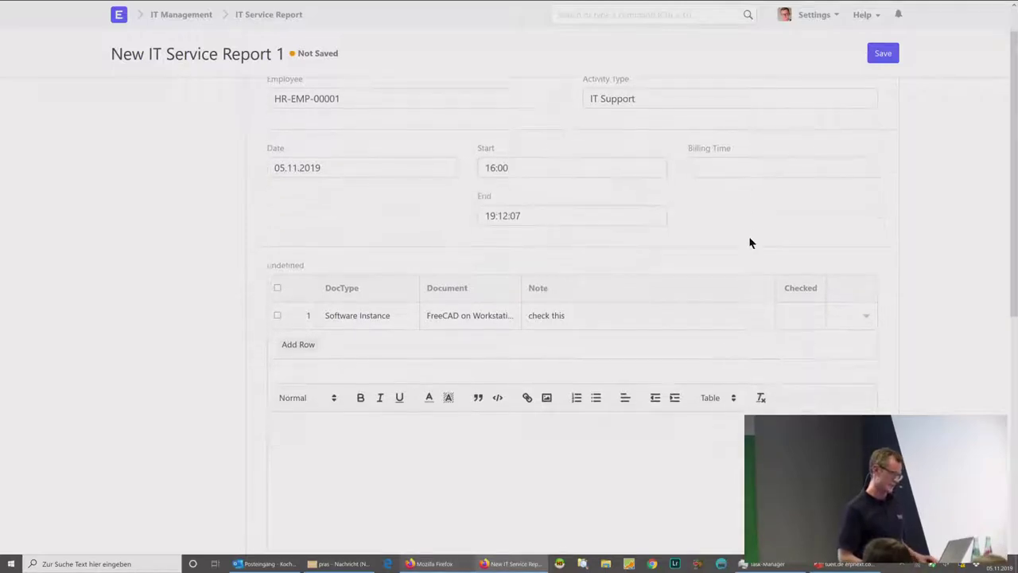
pyautogui.click(588, 317)
pyautogui.doubleClick(587, 317)
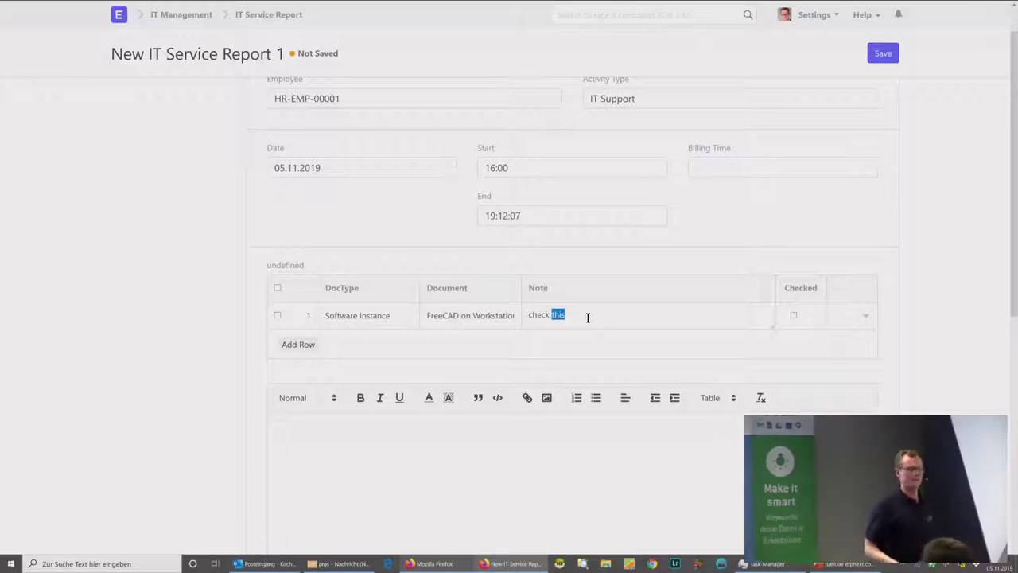
pyautogui.click(587, 317)
pyautogui.write('. add information.')
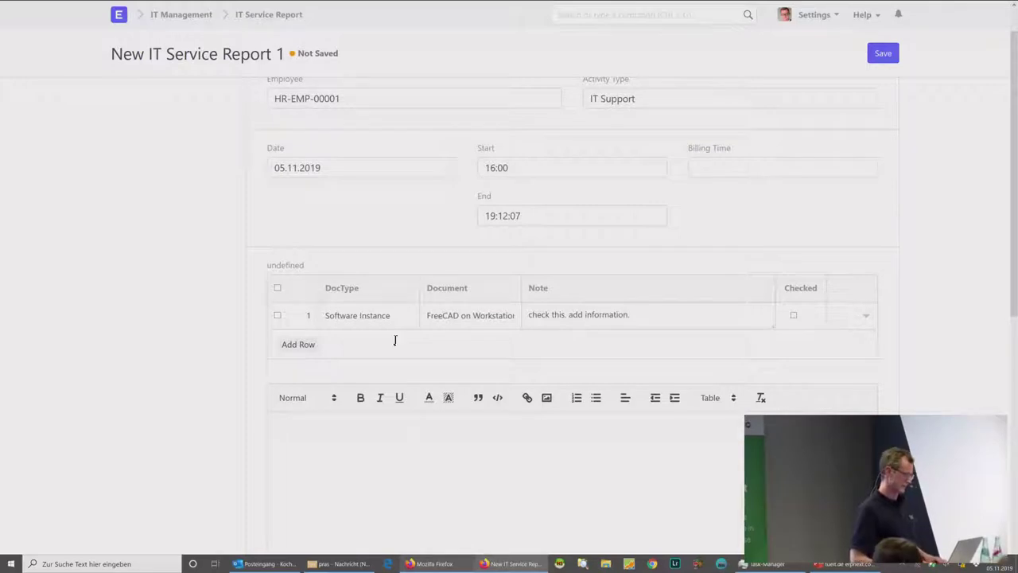
# Step: Add a second row to the report's table with DocType User Account and the contact's personal e-mail mailbox as document
pyautogui.click(298, 344)
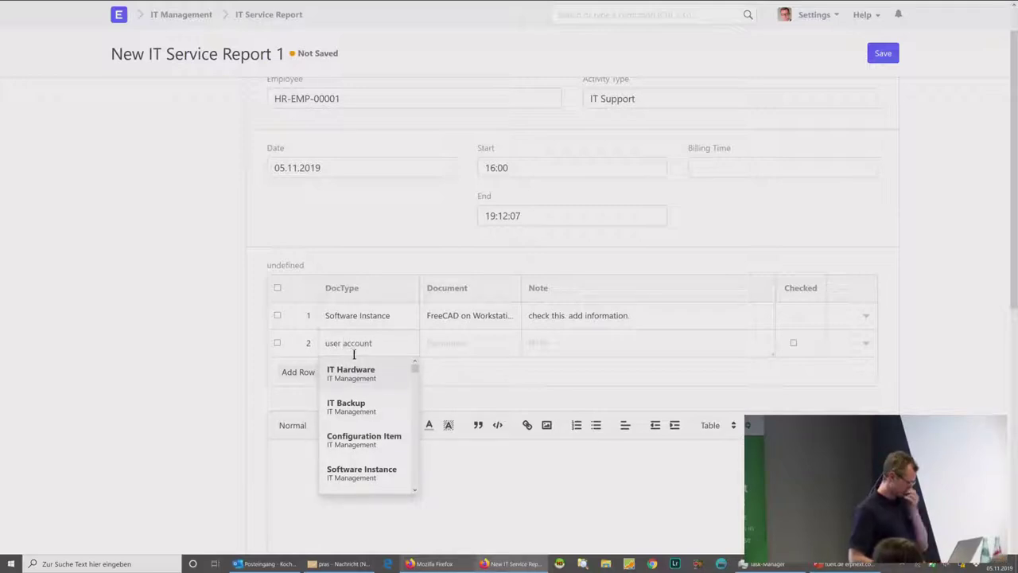
pyautogui.click(369, 381)
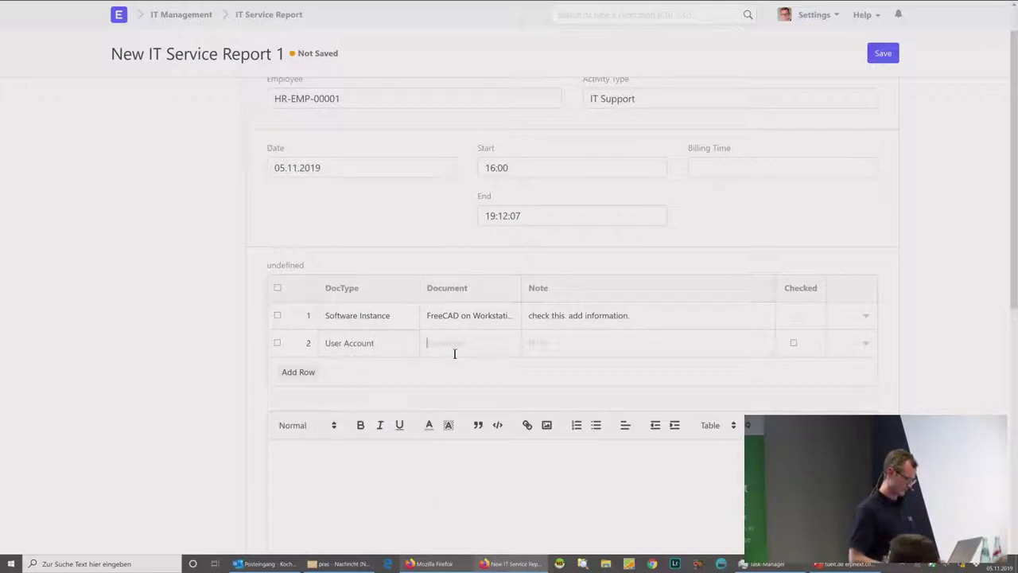
pyautogui.write('wol')
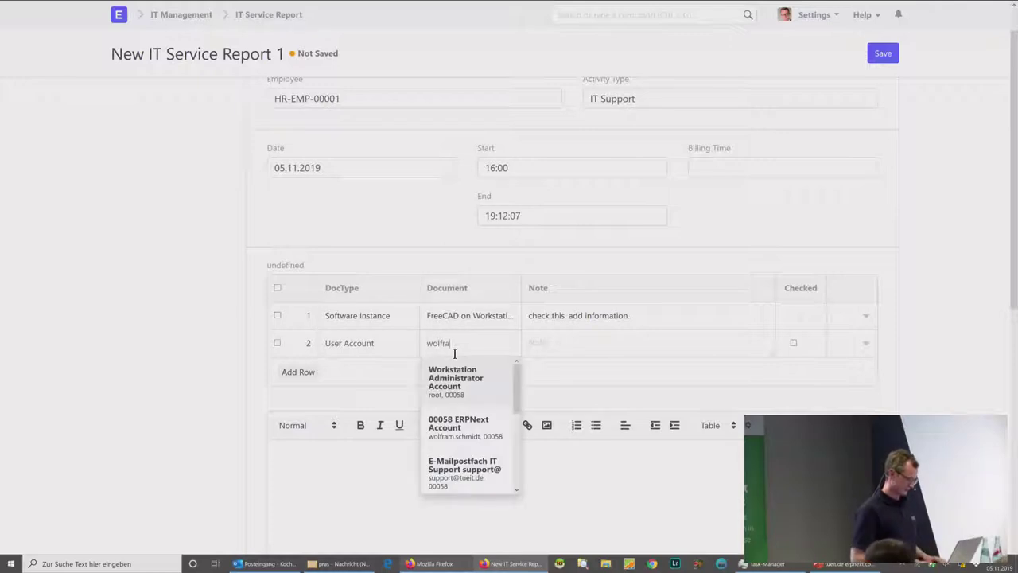
pyautogui.write('fra')
pyautogui.click(477, 420)
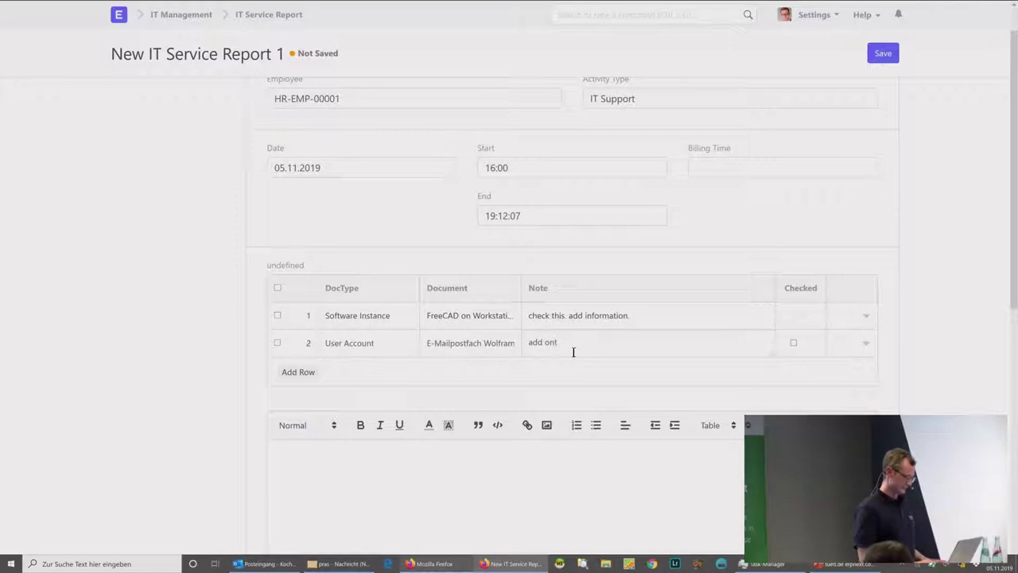
# Step: Complete the User Account row's note as "add antoher item" and mark both table rows as checked
pyautogui.press('BackSpace')
pyautogui.press('BackSpace')
pyautogui.press('BackSpace')
pyautogui.press('BackSpace')
pyautogui.press('BackSpace')
pyautogui.write('antoher item')
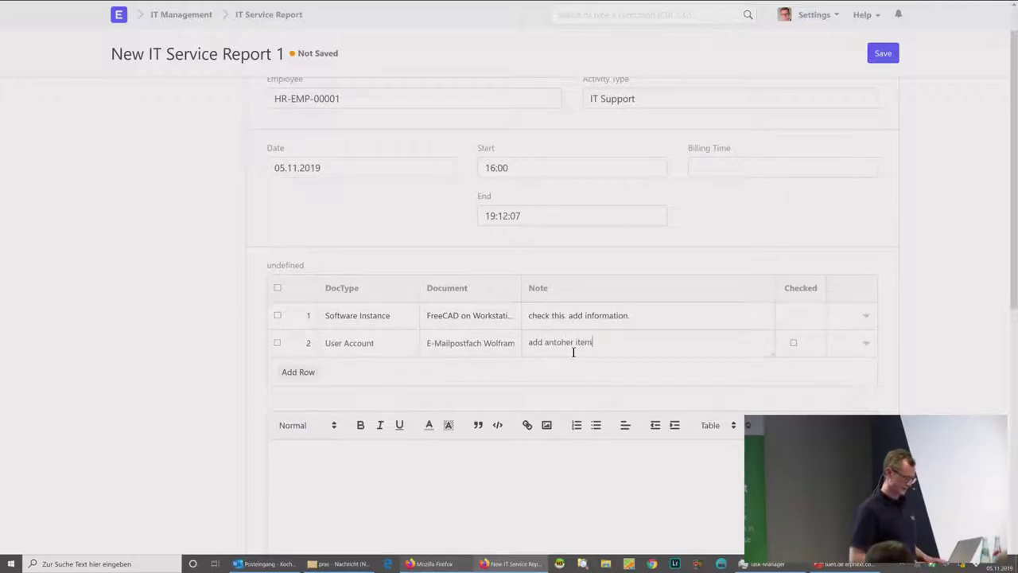
pyautogui.click(794, 318)
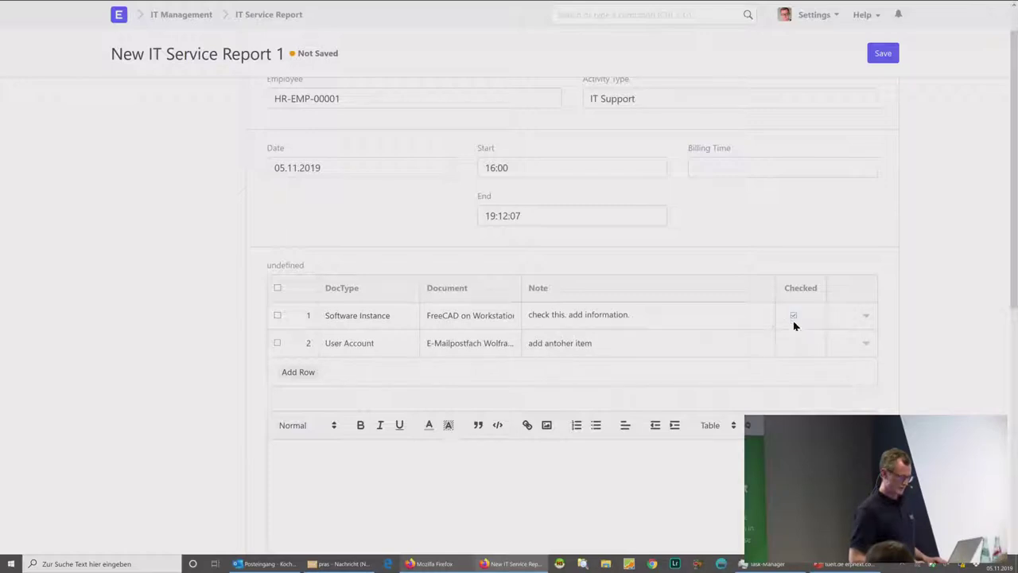
pyautogui.click(793, 343)
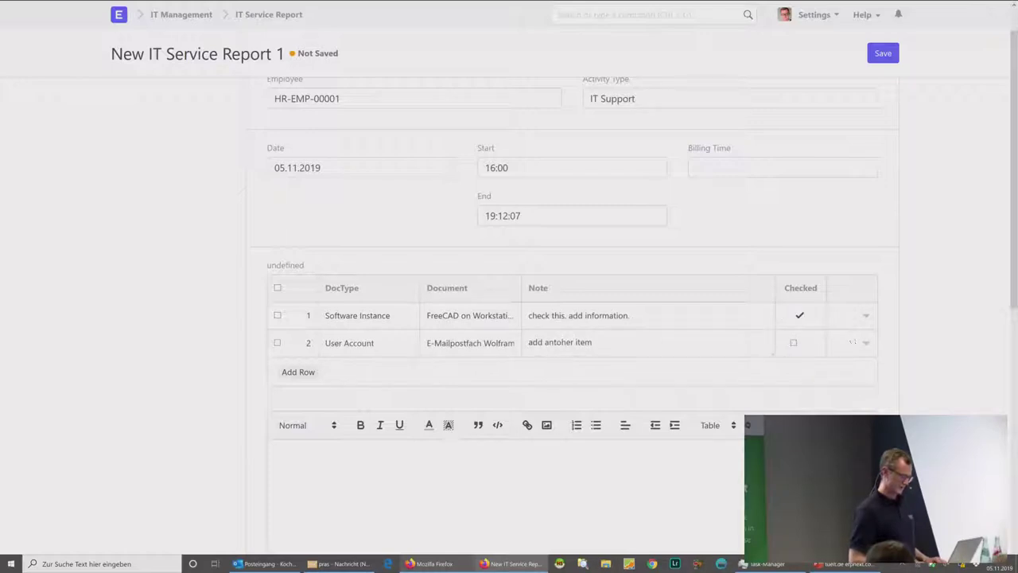
# Step: Enter "Talk to the customer and solve the problem." as the service report's description text
pyautogui.write('Tal')
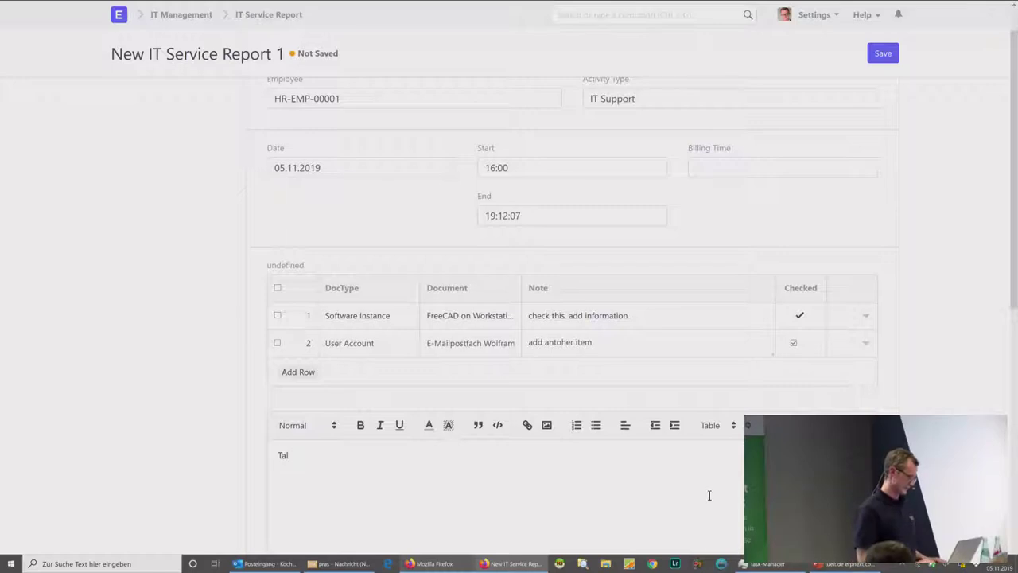
pyautogui.write('k to the custome')
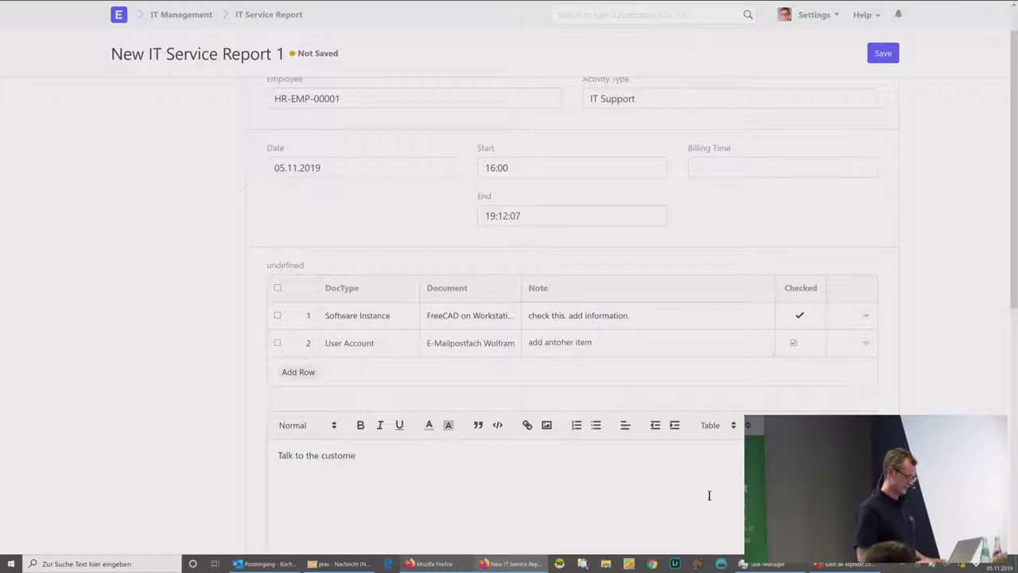
pyautogui.write('r and solve the problem')
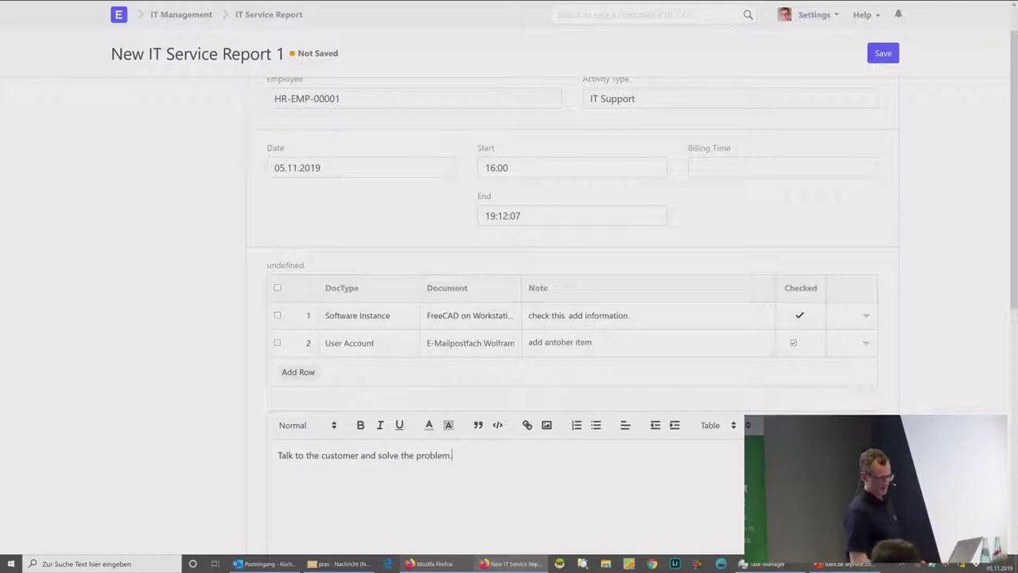
# Step: Save the IT Service Report, submit it and confirm the submission
pyautogui.scroll(-5, 573, 318)
pyautogui.scroll(-2, 572, 318)
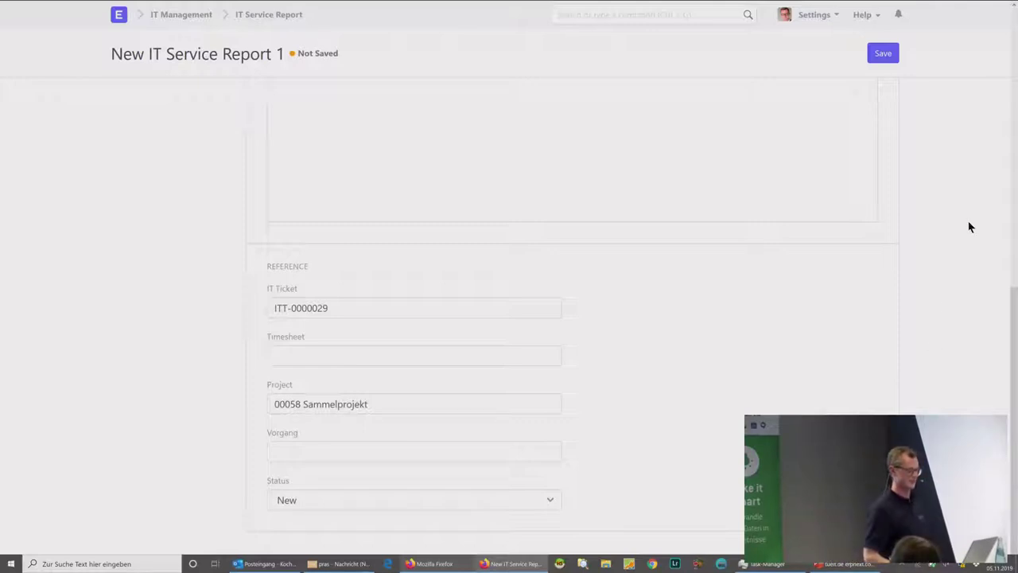
pyautogui.scroll(10, 967, 227)
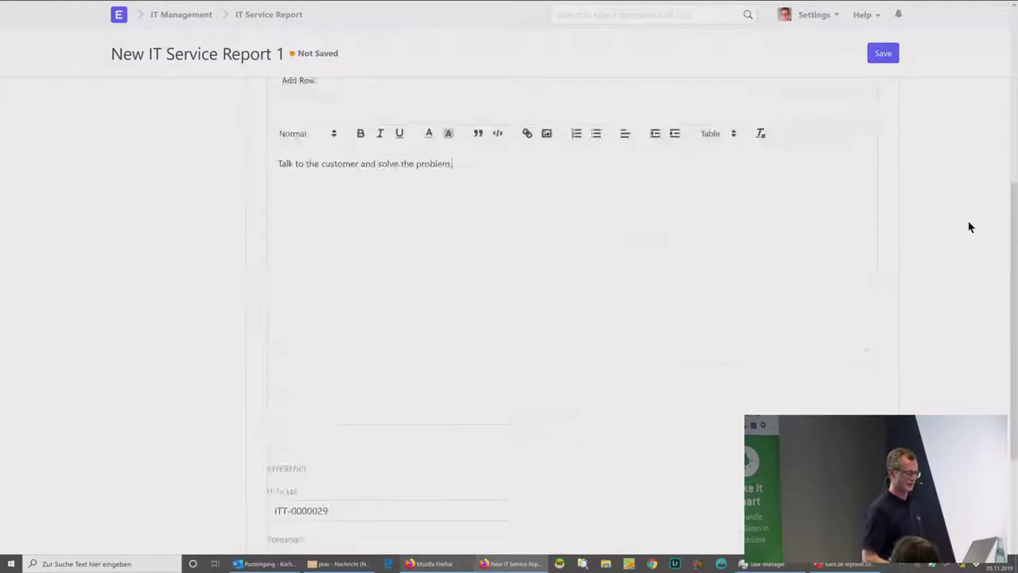
pyautogui.click(883, 54)
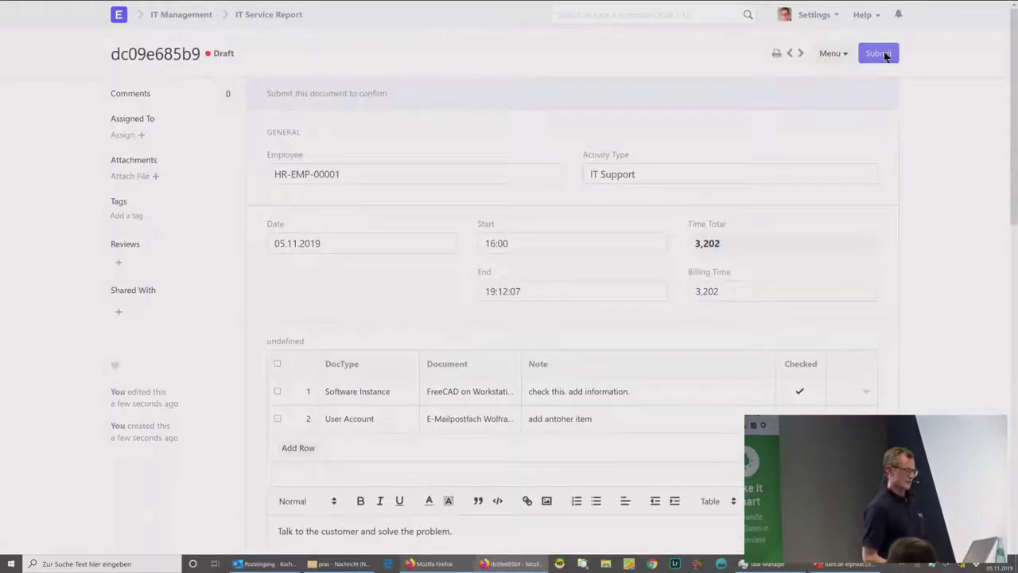
pyautogui.click(878, 53)
pyautogui.click(681, 39)
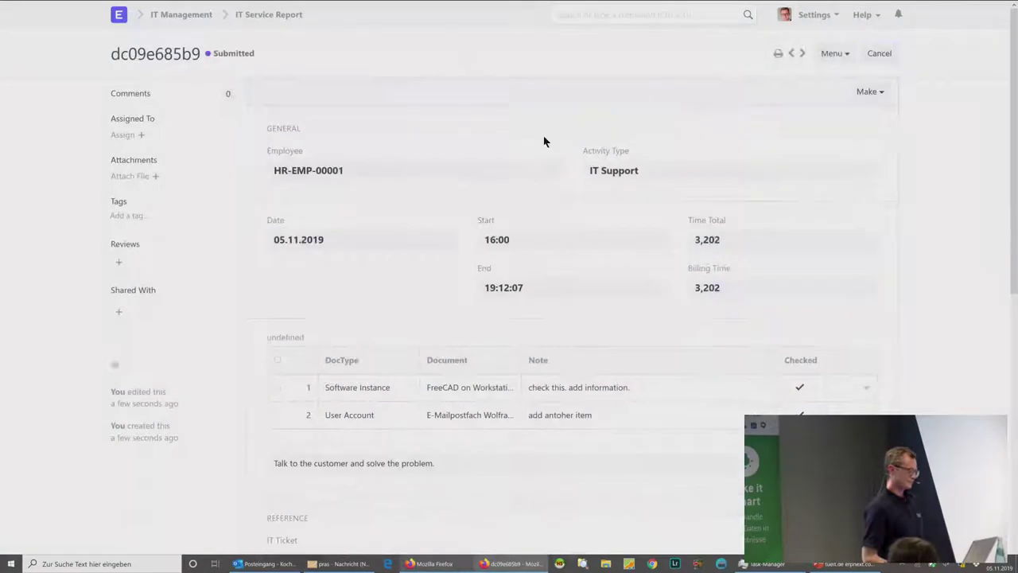
# Step: Open the IT Ticket linked in the report and review its IT Management Table and the report text in its timeline
pyautogui.scroll(-5, 416, 200)
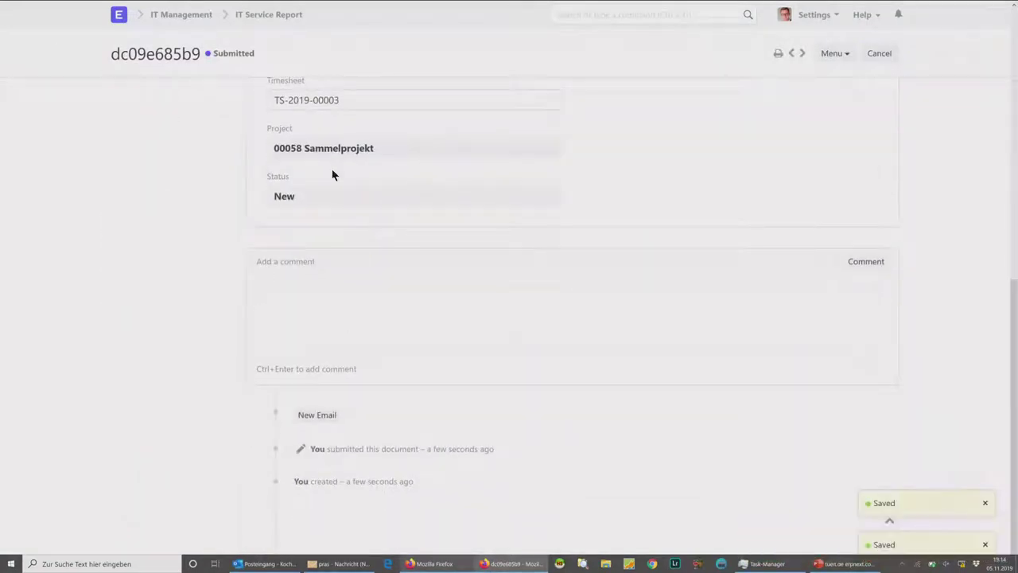
pyautogui.click(306, 165)
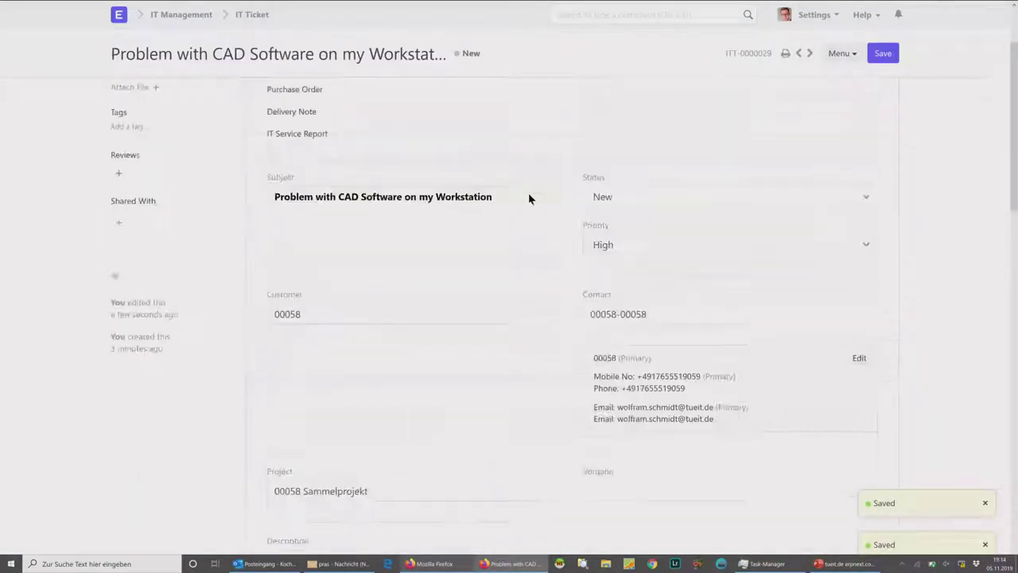
pyautogui.scroll(-5, 608, 239)
pyautogui.scroll(-5, 610, 241)
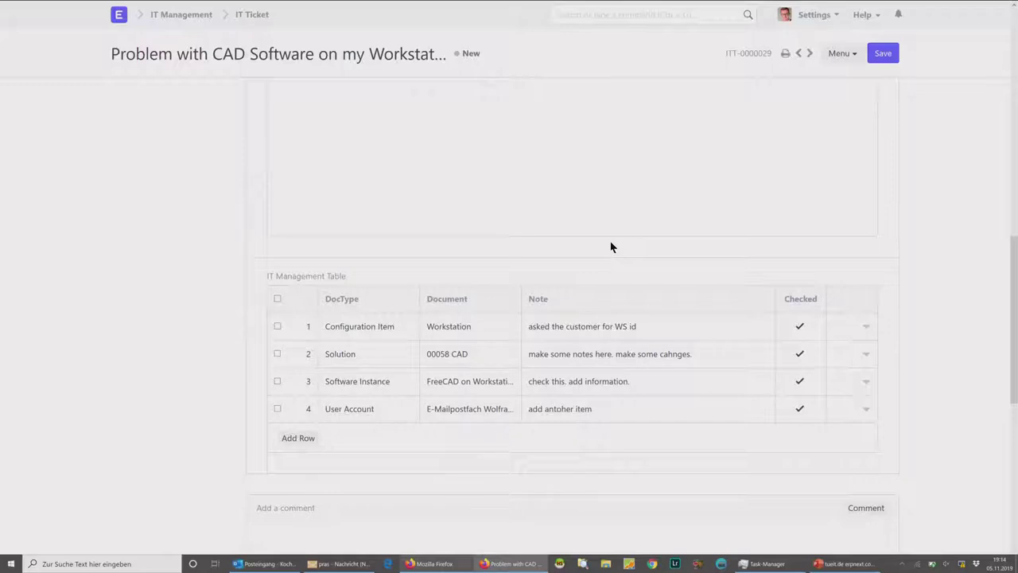
pyautogui.scroll(-5, 611, 248)
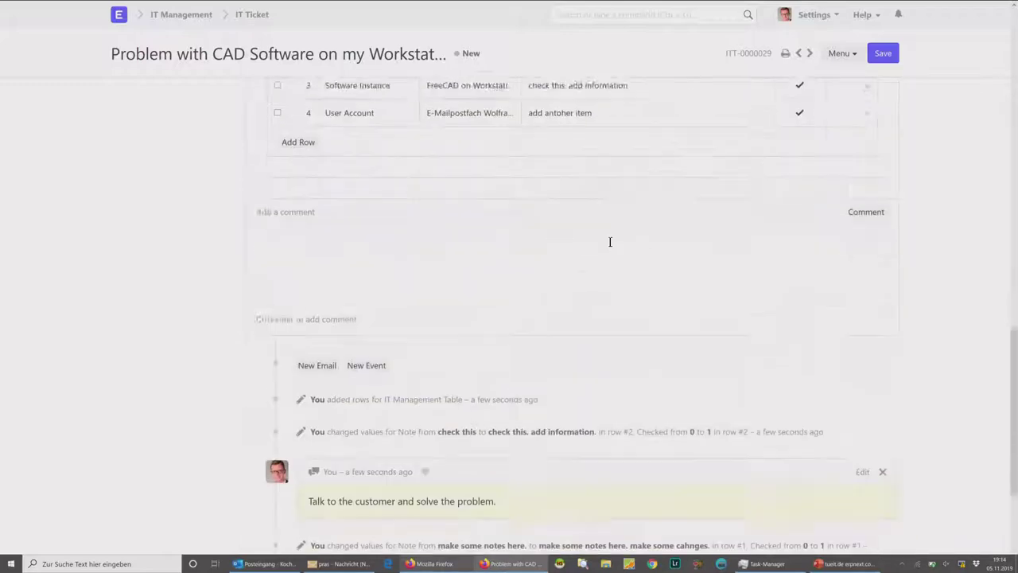
pyautogui.tripleClick(352, 457)
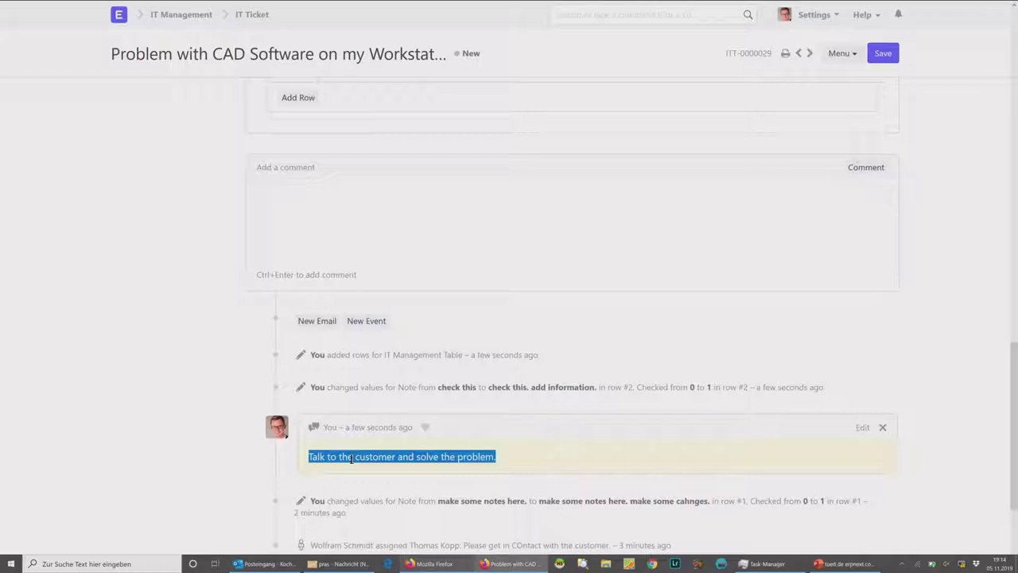
# Step: Open the timesheet linked to the IT Ticket to examine its hours and project
pyautogui.scroll(10, 318, 352)
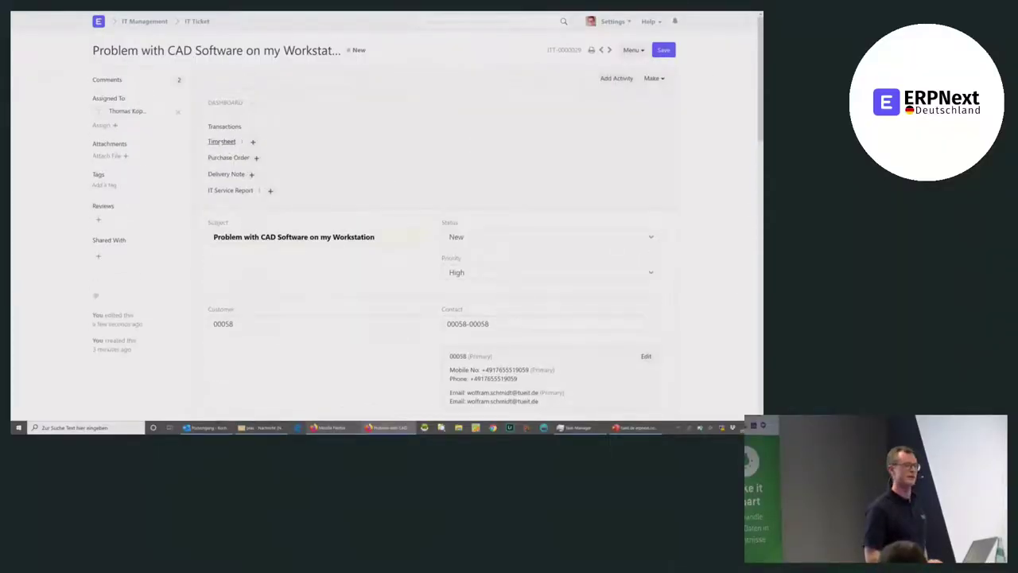
pyautogui.click(222, 141)
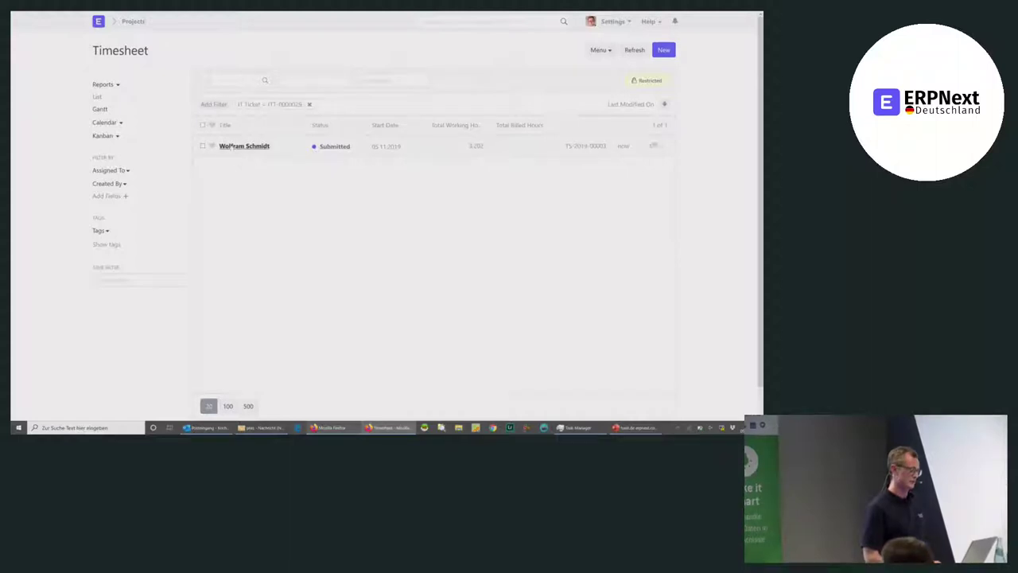
pyautogui.click(241, 146)
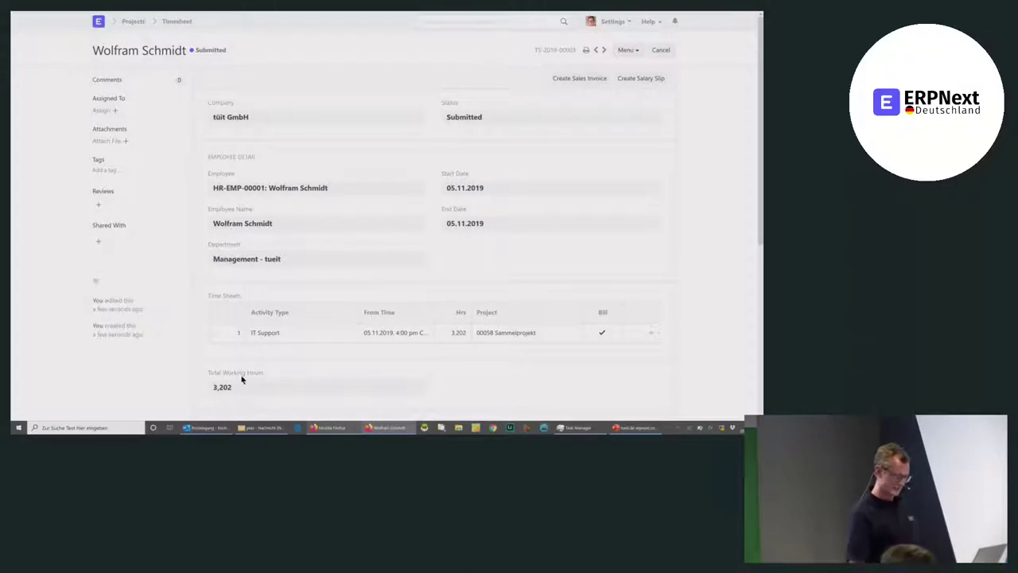
# Step: Switch to the PowerPoint presentation, maximize its window and show the "Standard Business Process" slide
pyautogui.click(635, 427)
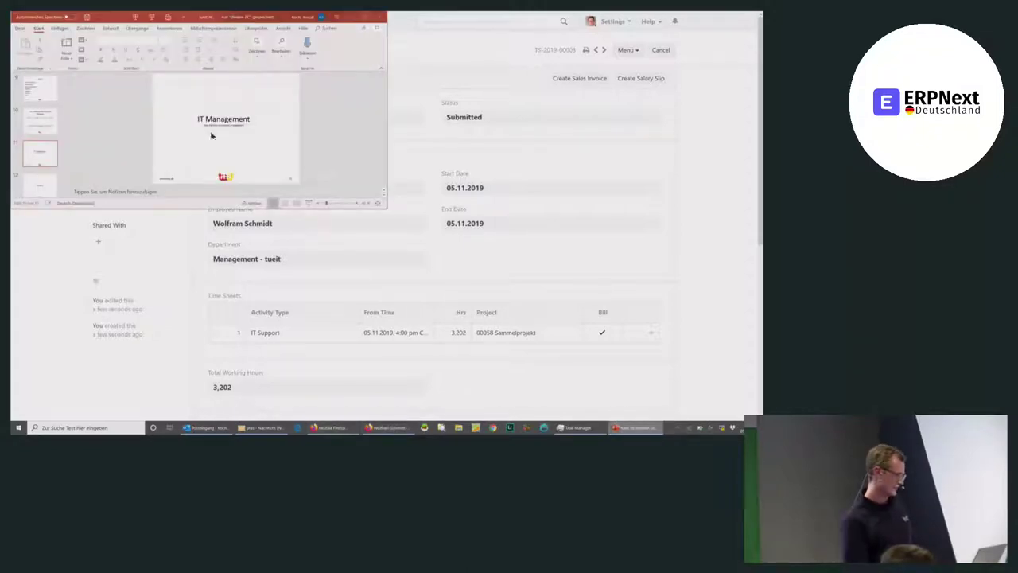
pyautogui.click(355, 15)
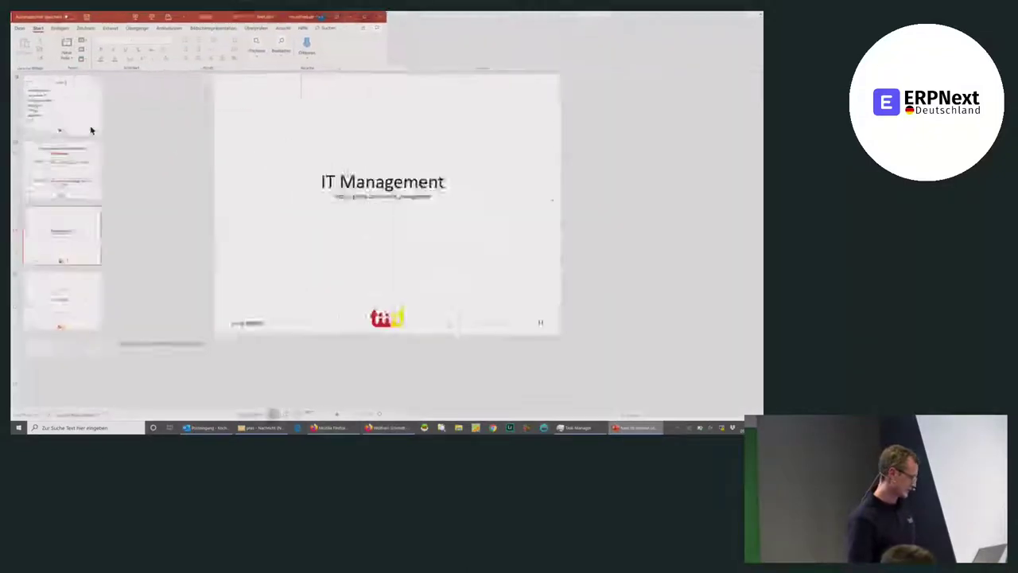
pyautogui.scroll(5, 57, 193)
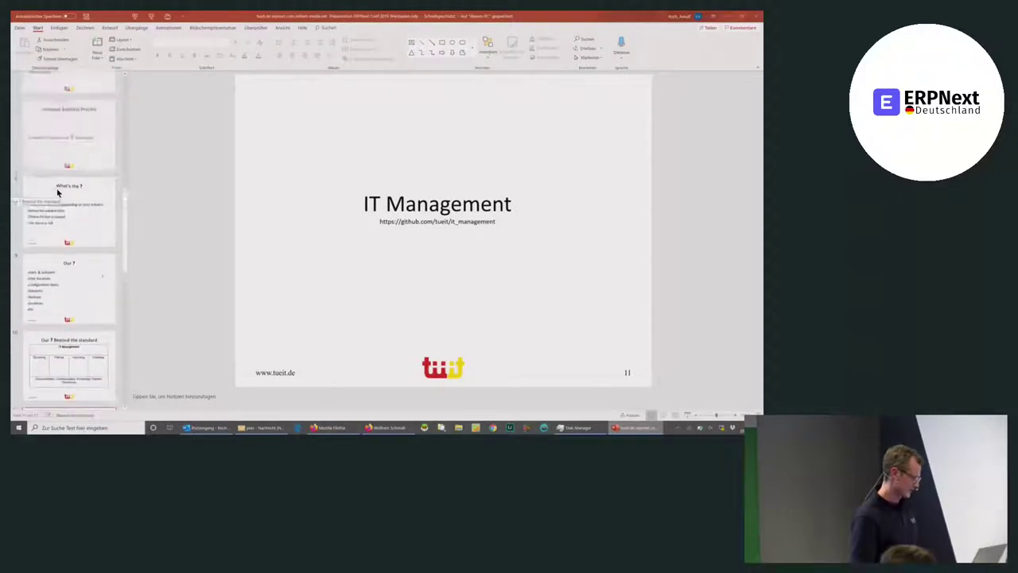
pyautogui.click(83, 205)
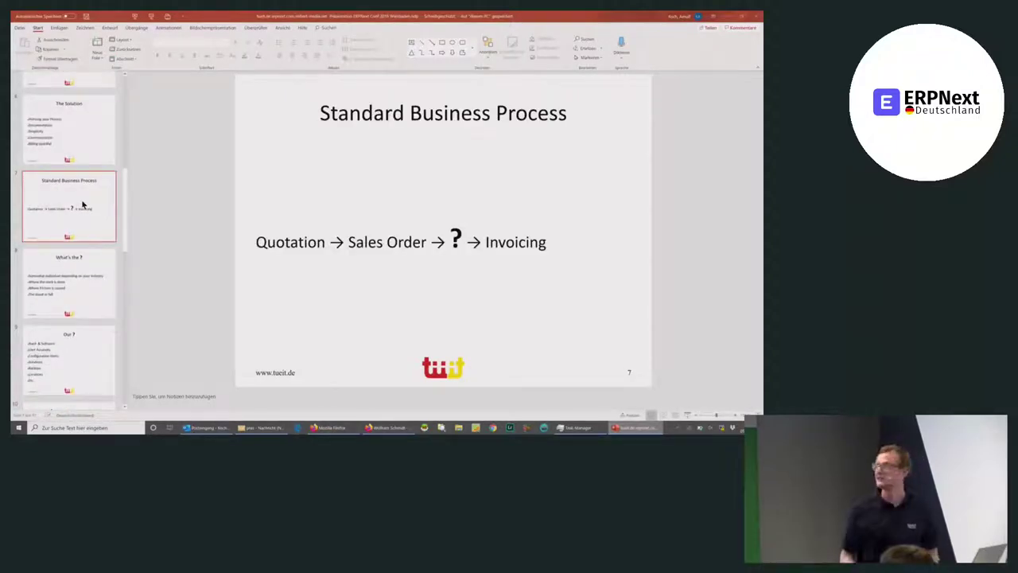